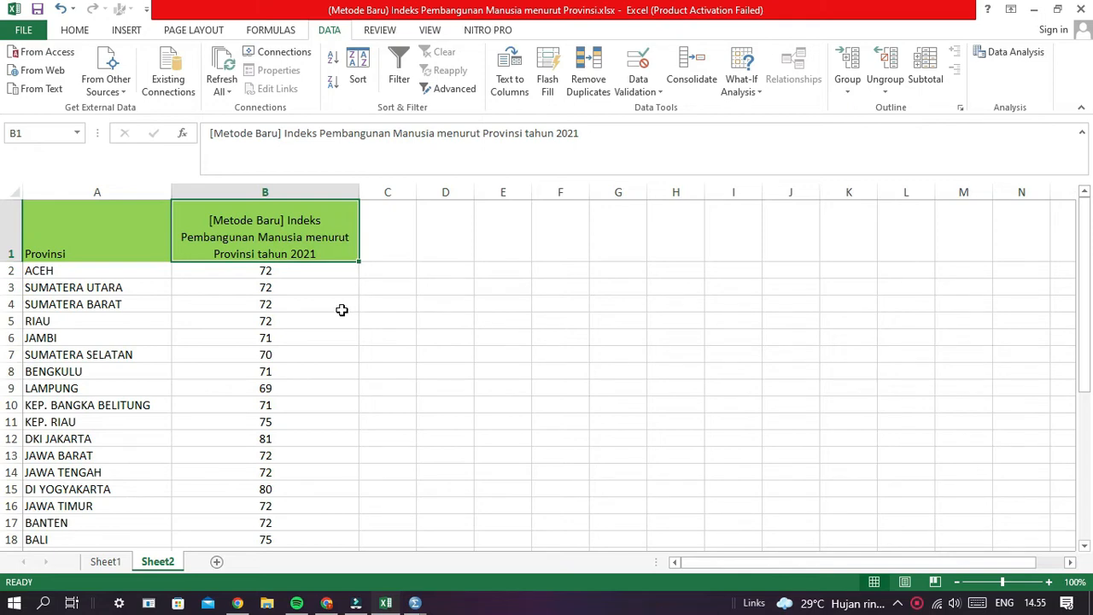
Look through the province list and its 2021 human development index values on Sheet2, from ACEH to PAPUA
{"action": "scroll", "coordinate": [342, 310], "scroll_direction": "down", "scroll_amount": 7}
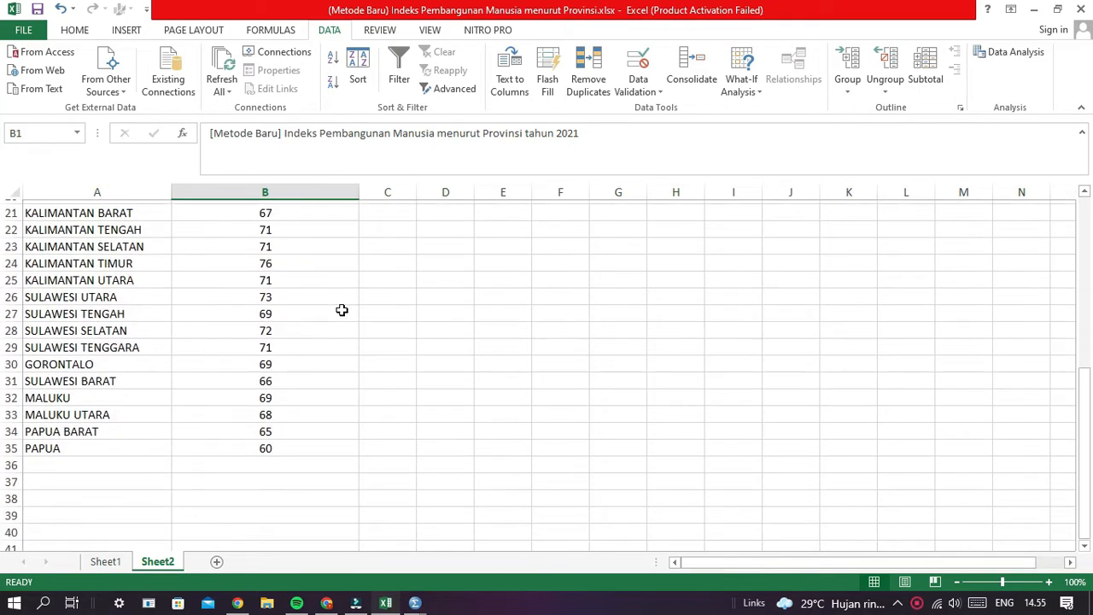
{"action": "scroll", "coordinate": [342, 310], "scroll_direction": "up", "scroll_amount": 7}
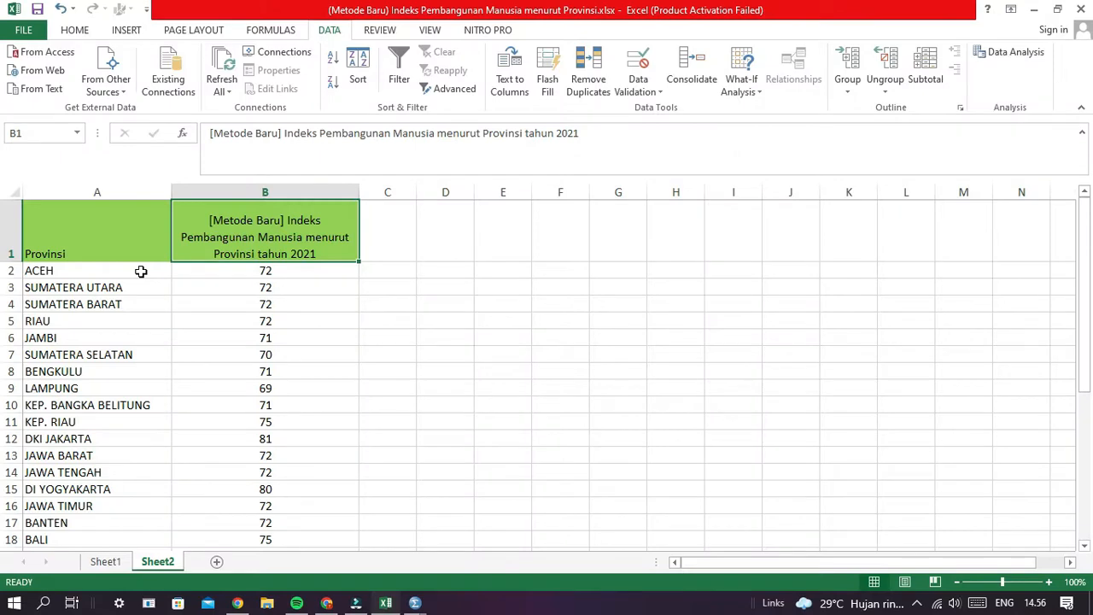
{"action": "left_click", "coordinate": [141, 271]}
{"action": "scroll", "coordinate": [141, 272], "scroll_direction": "down", "scroll_amount": 6}
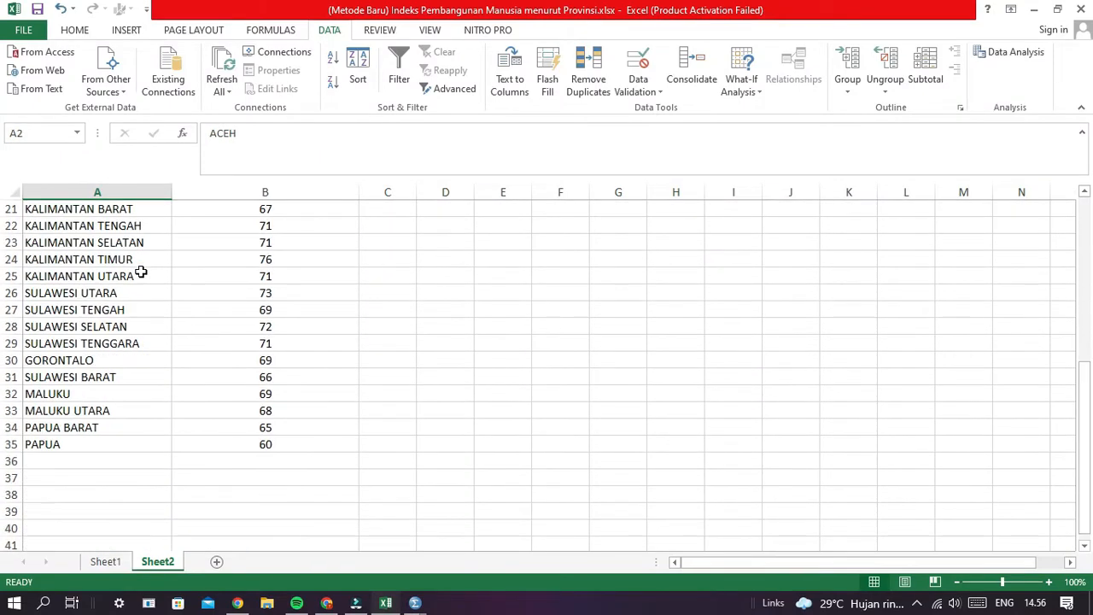
{"action": "left_click", "coordinate": [83, 443]}
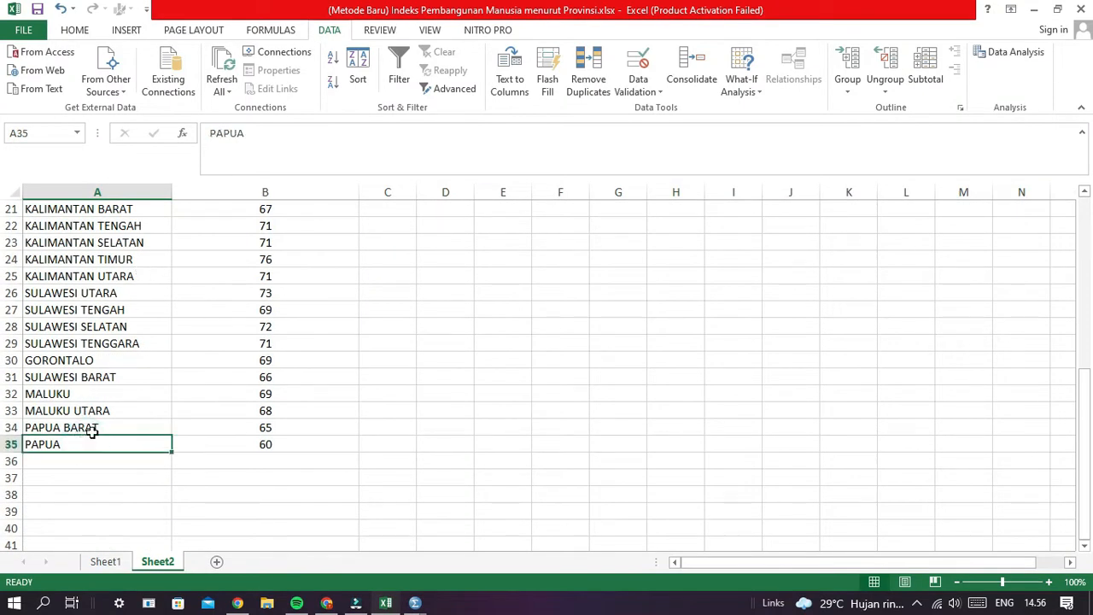
{"action": "scroll", "coordinate": [115, 398], "scroll_direction": "up", "scroll_amount": 1}
{"action": "scroll", "coordinate": [116, 399], "scroll_direction": "up", "scroll_amount": 5}
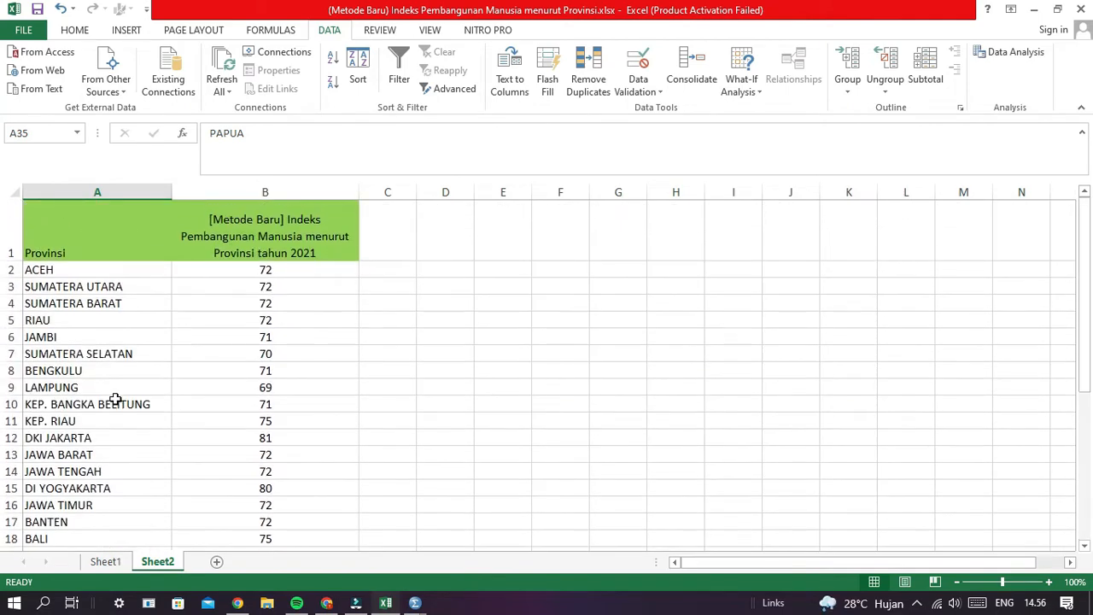
{"action": "left_click", "coordinate": [340, 256]}
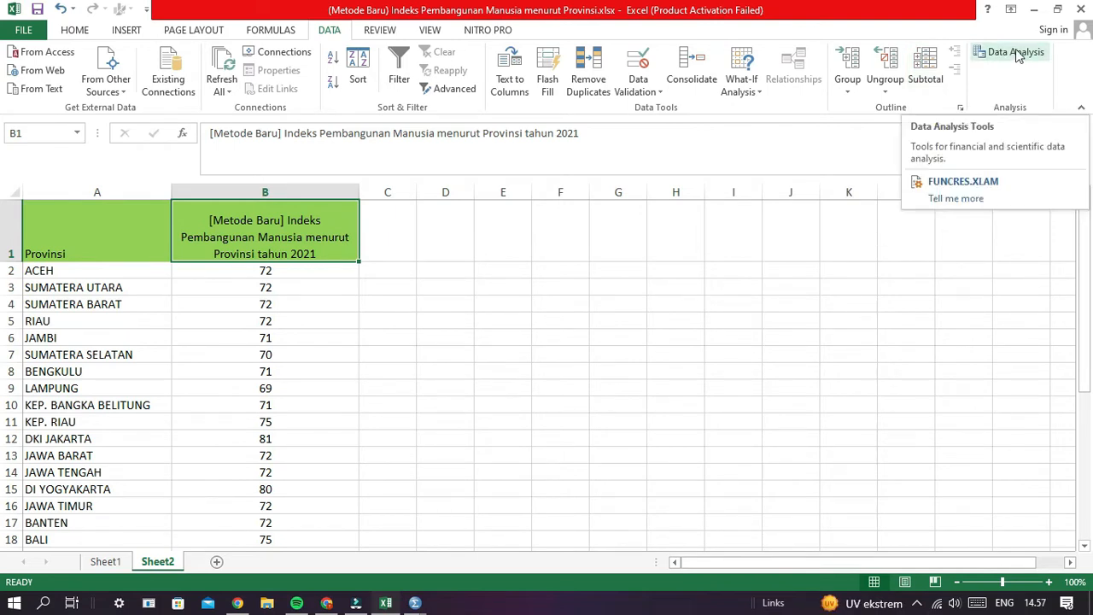
Check in the program's add-in options whether Analysis ToolPak is among the active add-ins
{"action": "left_click", "coordinate": [24, 32]}
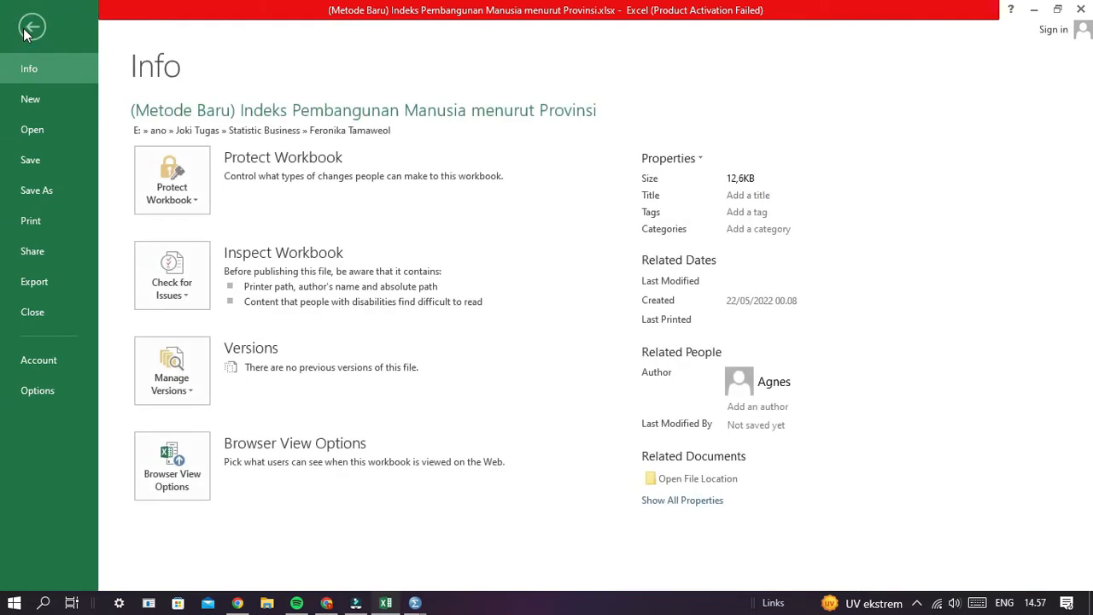
{"action": "left_click", "coordinate": [76, 396]}
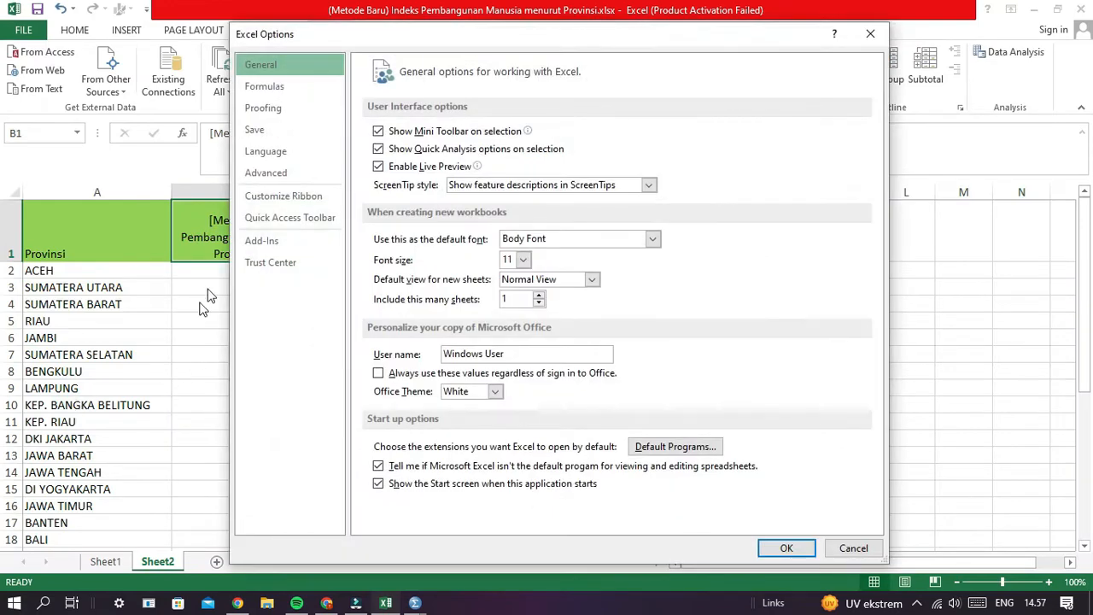
{"action": "left_click", "coordinate": [253, 246]}
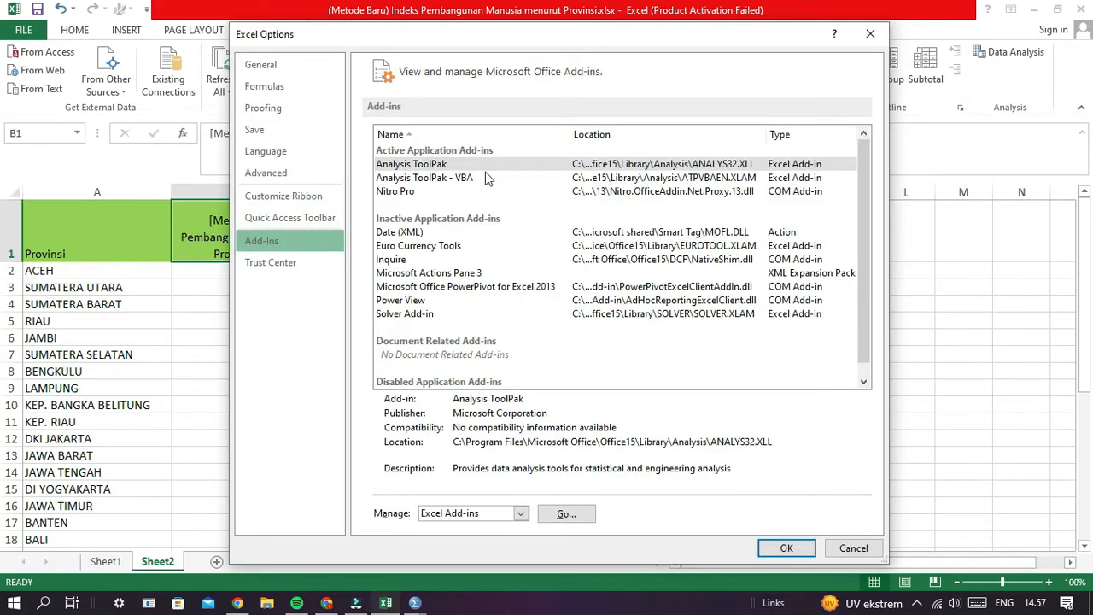
{"action": "left_click", "coordinate": [787, 547]}
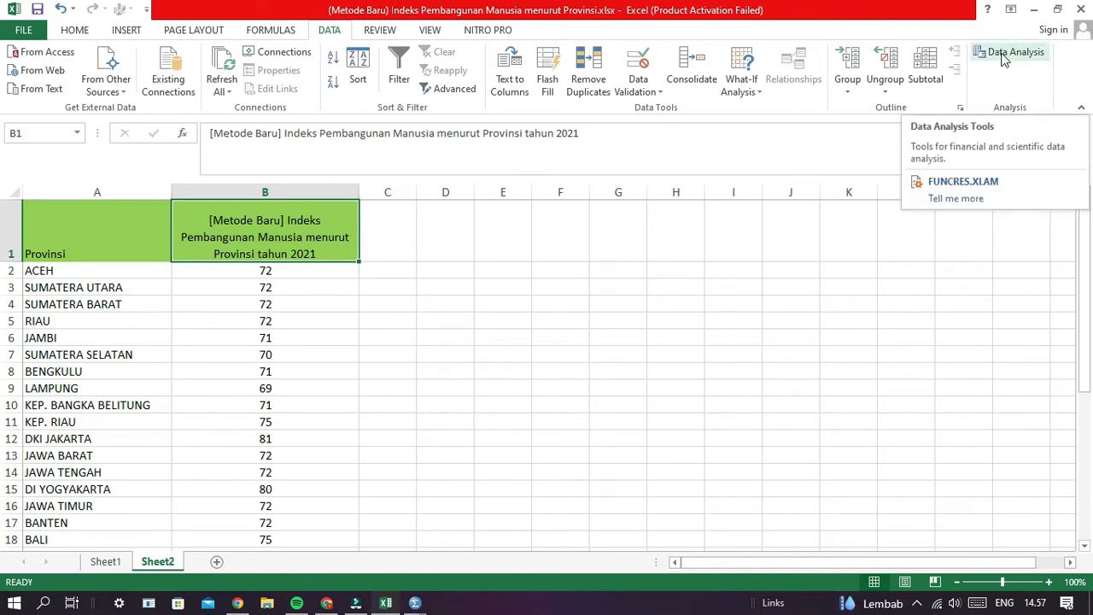
Start a Descriptive Statistics analysis with $B$1:$B$35 as the input range and labels in the first row
{"action": "left_click", "coordinate": [1000, 60]}
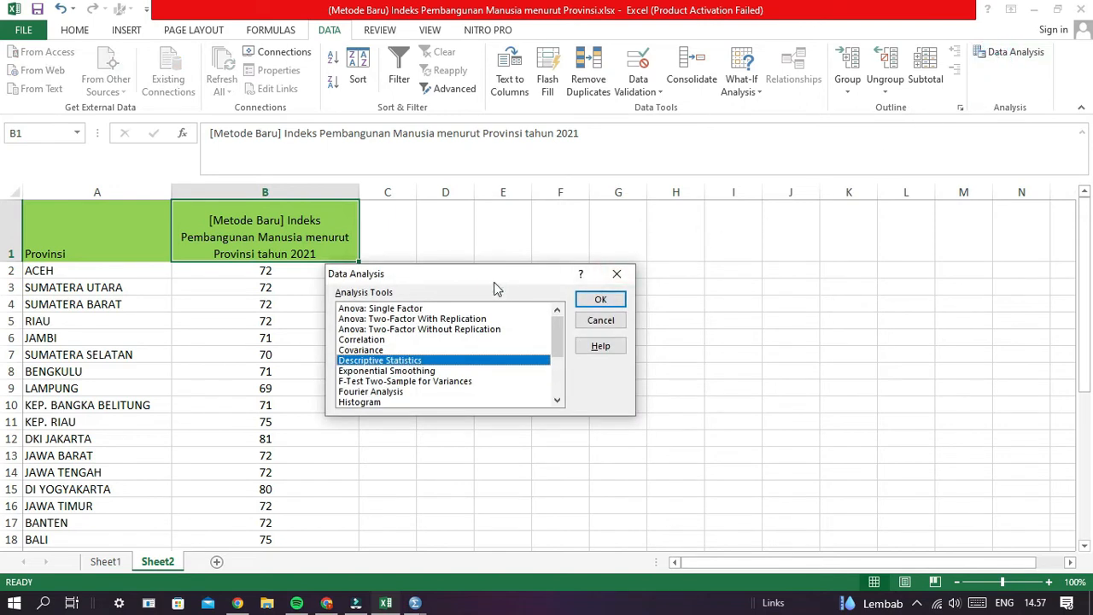
{"action": "left_click_drag", "start_coordinate": [493, 283], "coordinate": [685, 223]}
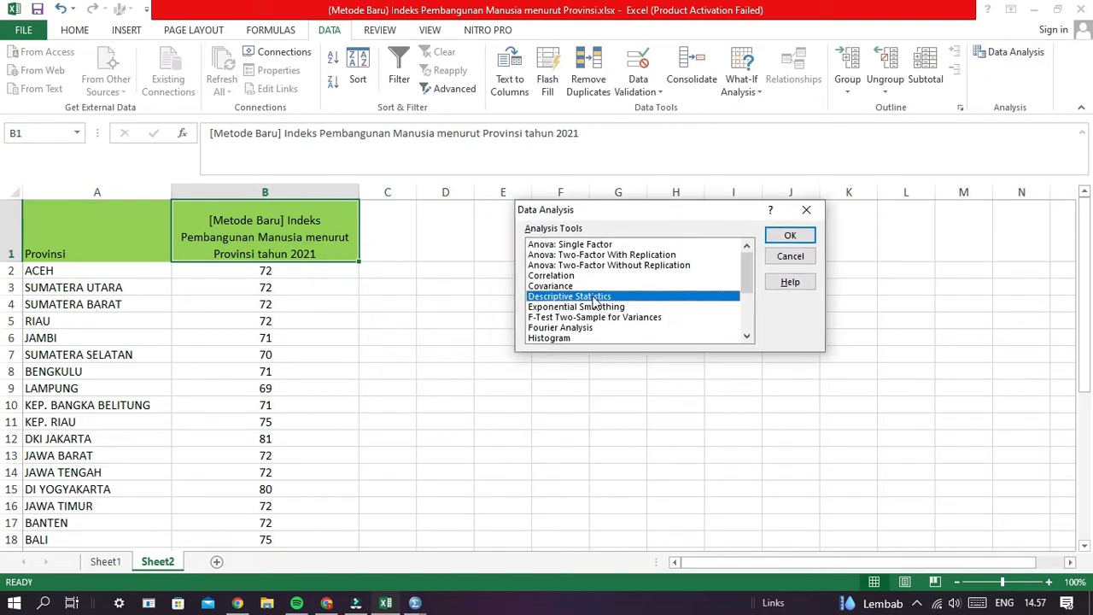
{"action": "left_click", "coordinate": [787, 243]}
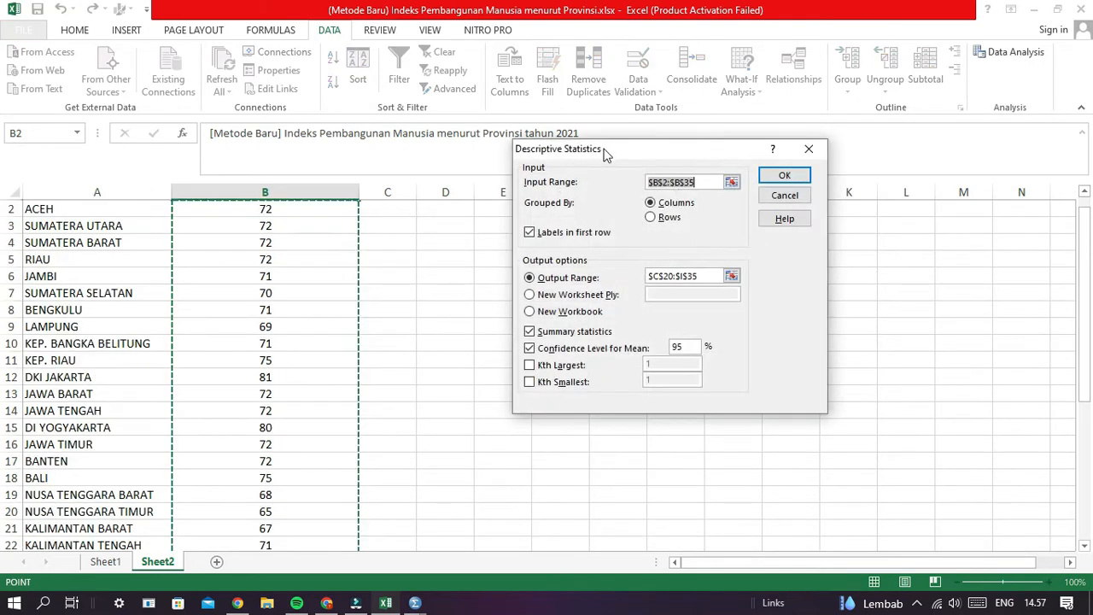
{"action": "left_click_drag", "start_coordinate": [605, 154], "coordinate": [523, 236]}
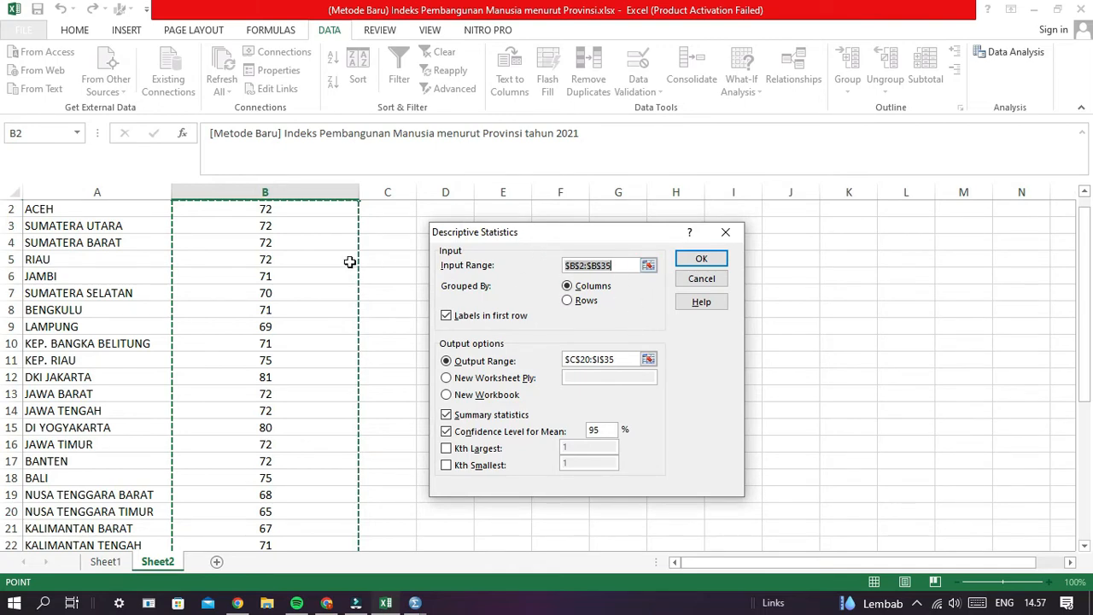
{"action": "scroll", "coordinate": [332, 236], "scroll_direction": "up", "scroll_amount": 1}
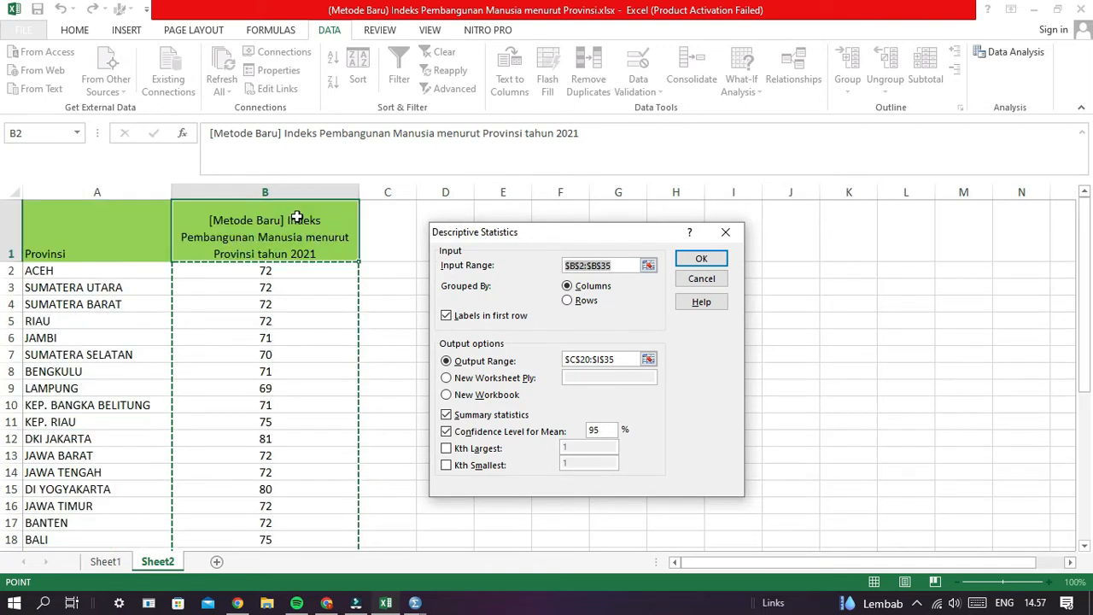
{"action": "left_click_drag", "start_coordinate": [289, 217], "coordinate": [285, 509]}
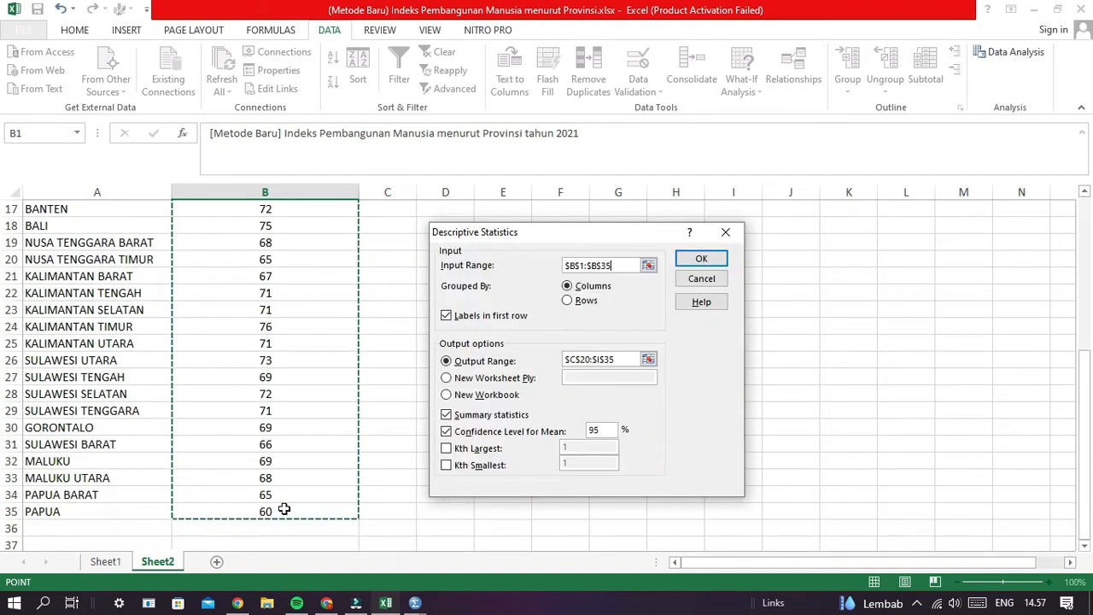
{"action": "left_click", "coordinate": [648, 265]}
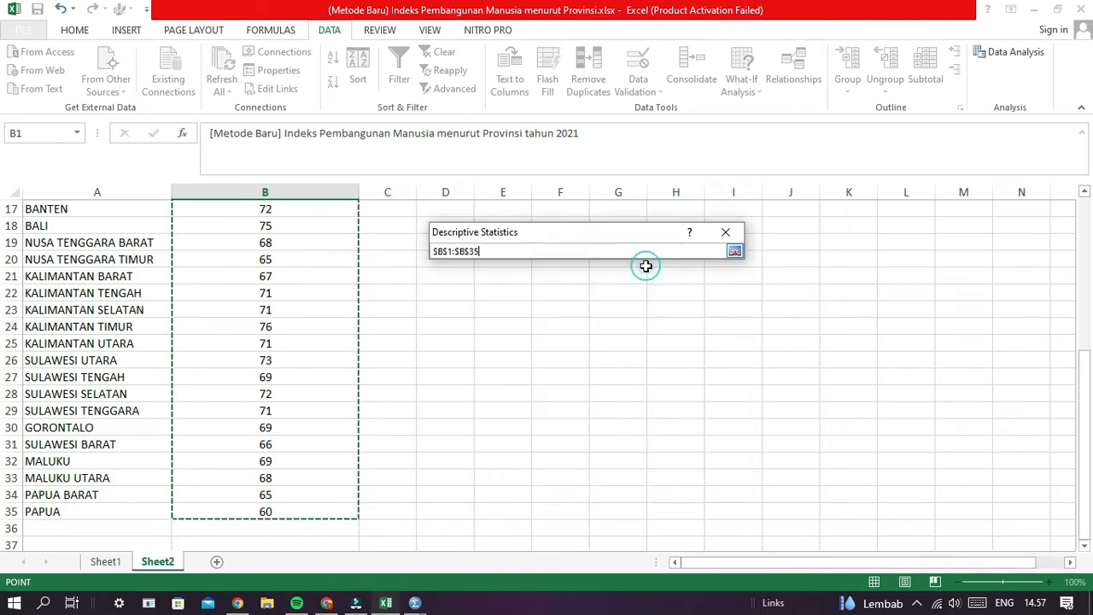
{"action": "left_click", "coordinate": [734, 253]}
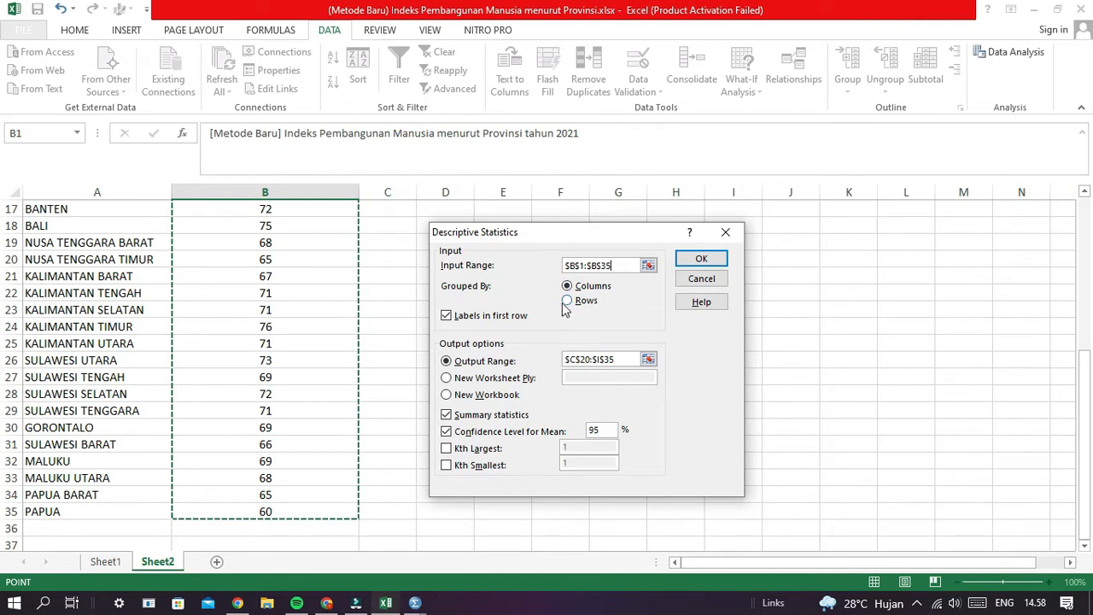
{"action": "left_click", "coordinate": [446, 316]}
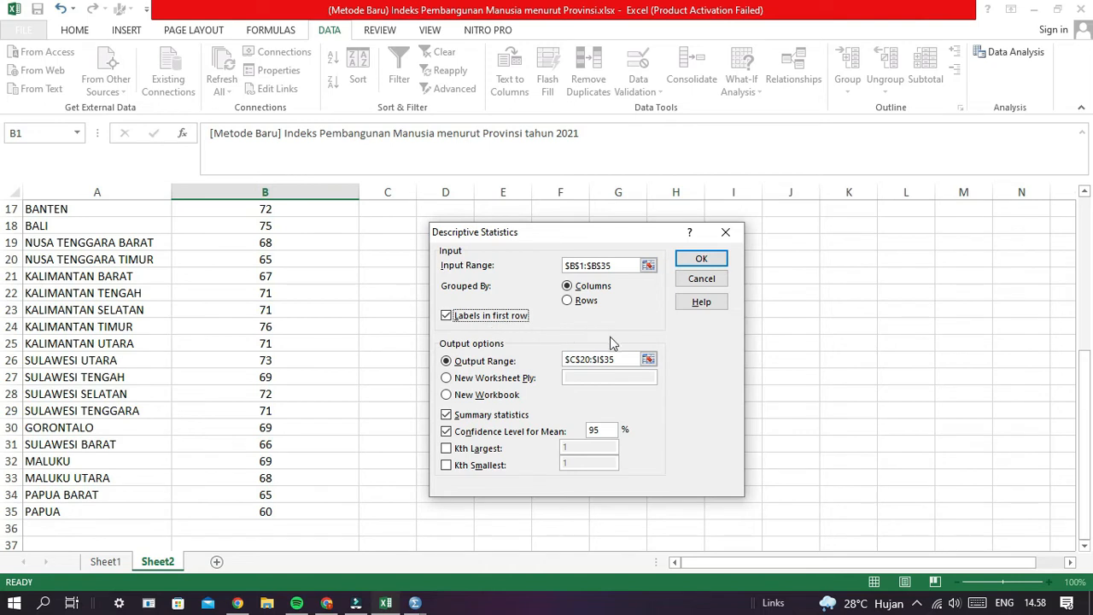
Output the descriptive statistics to $C$20:$J$33 and widen columns C and D to fit the results
{"action": "left_click", "coordinate": [649, 359]}
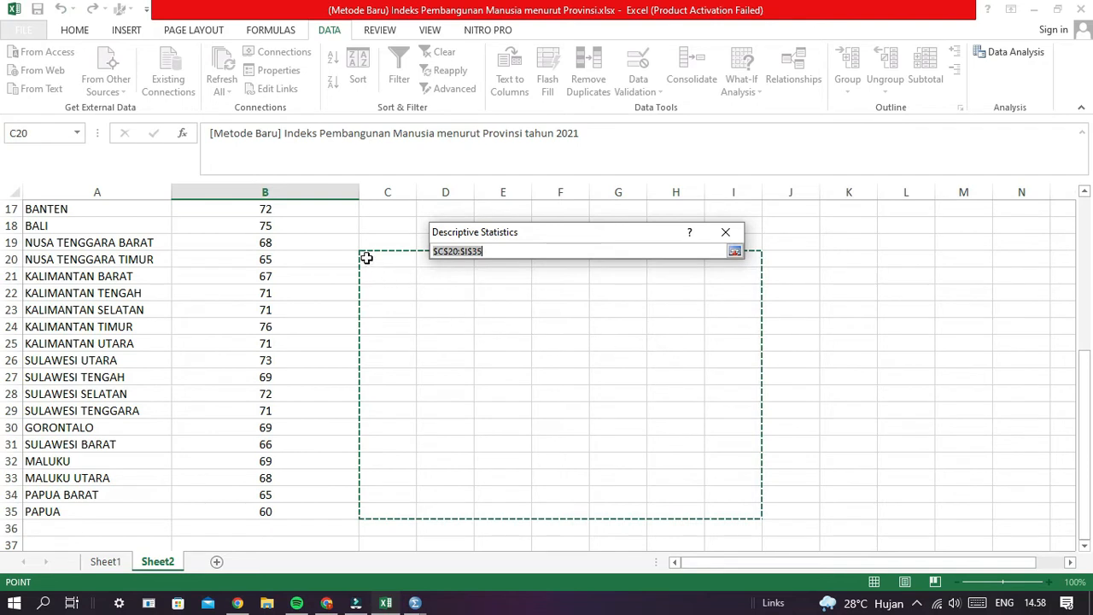
{"action": "left_click_drag", "start_coordinate": [366, 257], "coordinate": [771, 476]}
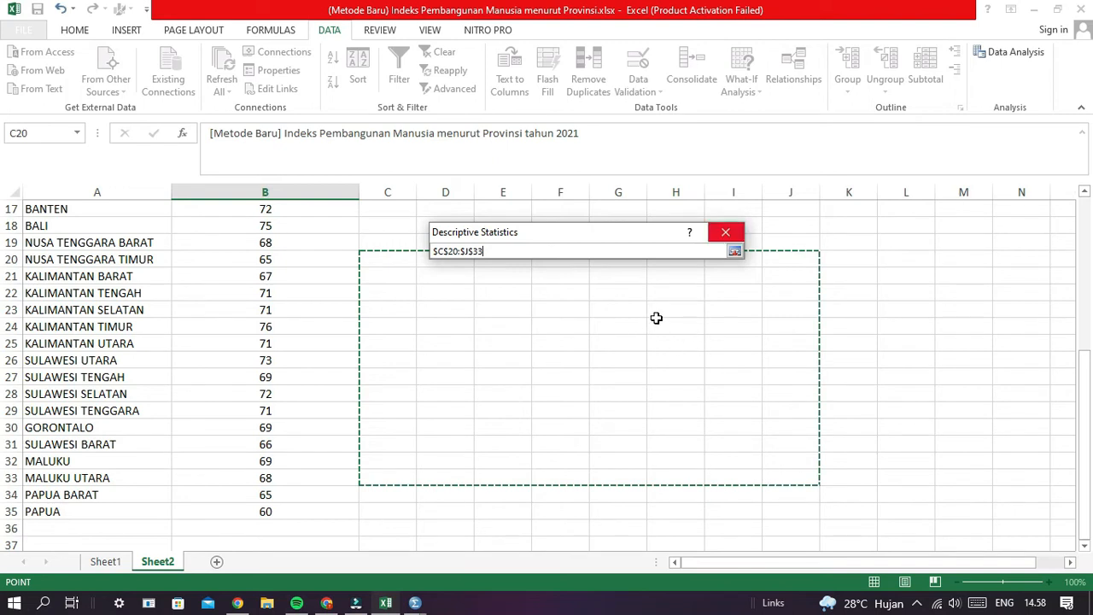
{"action": "left_click", "coordinate": [734, 254]}
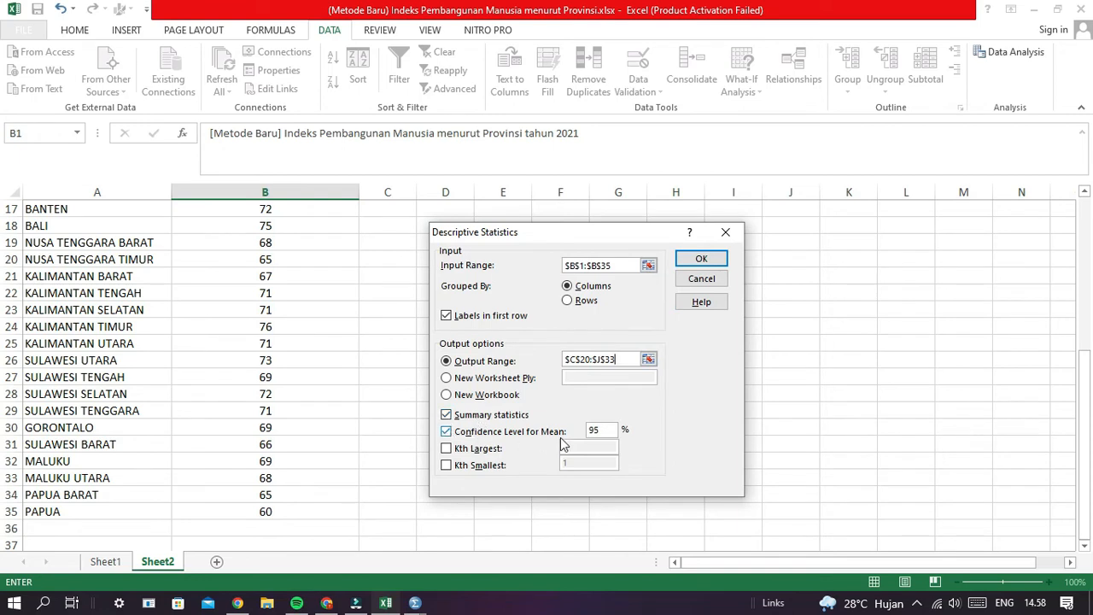
{"action": "left_click", "coordinate": [696, 260]}
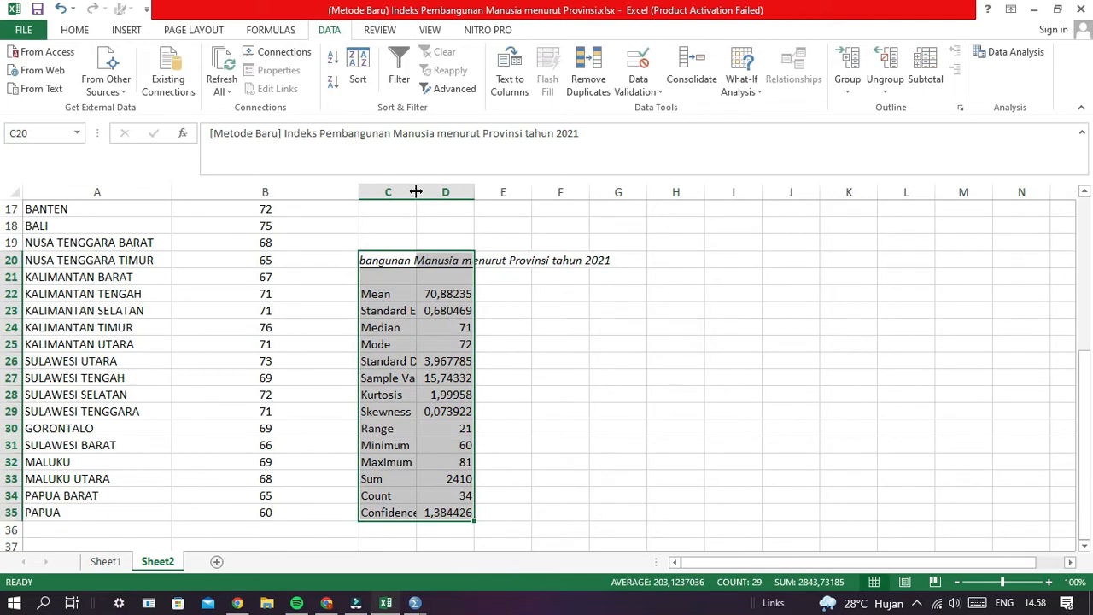
{"action": "left_click_drag", "start_coordinate": [415, 189], "coordinate": [672, 191]}
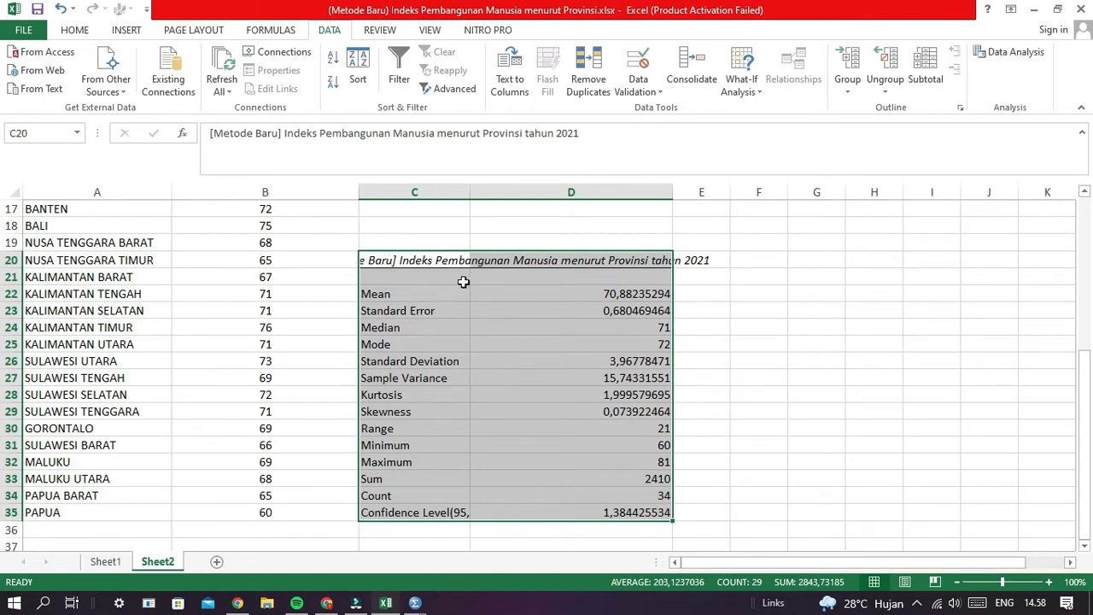
Review the formatted statistics table on Sheet1, covering the mean, standard error, median, mode, standard deviation, minimum and maximum
{"action": "left_click", "coordinate": [106, 561]}
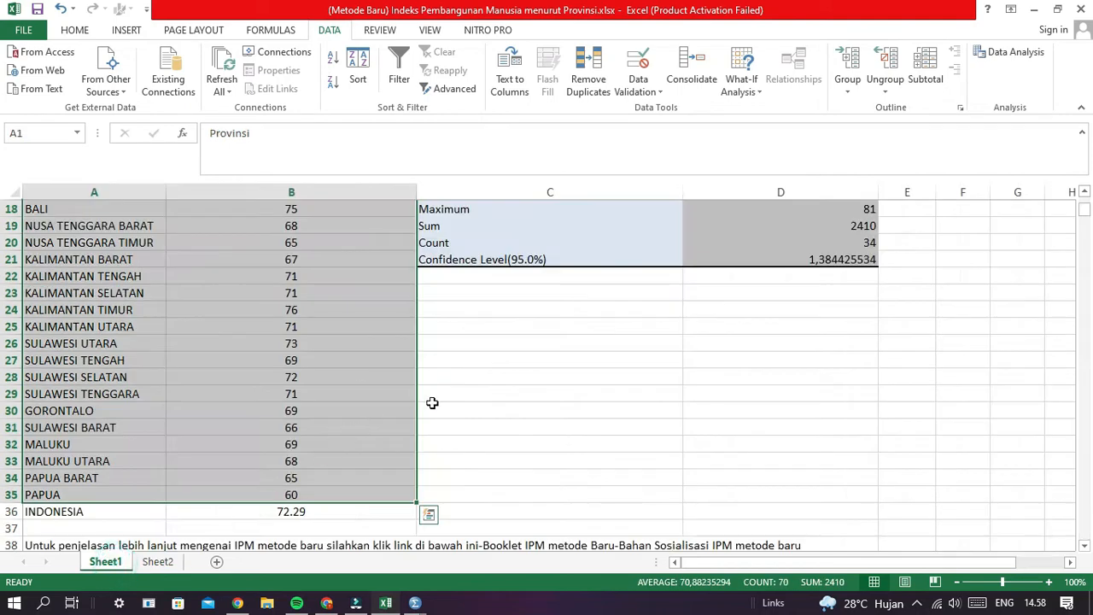
{"action": "scroll", "coordinate": [557, 388], "scroll_direction": "up", "scroll_amount": 6}
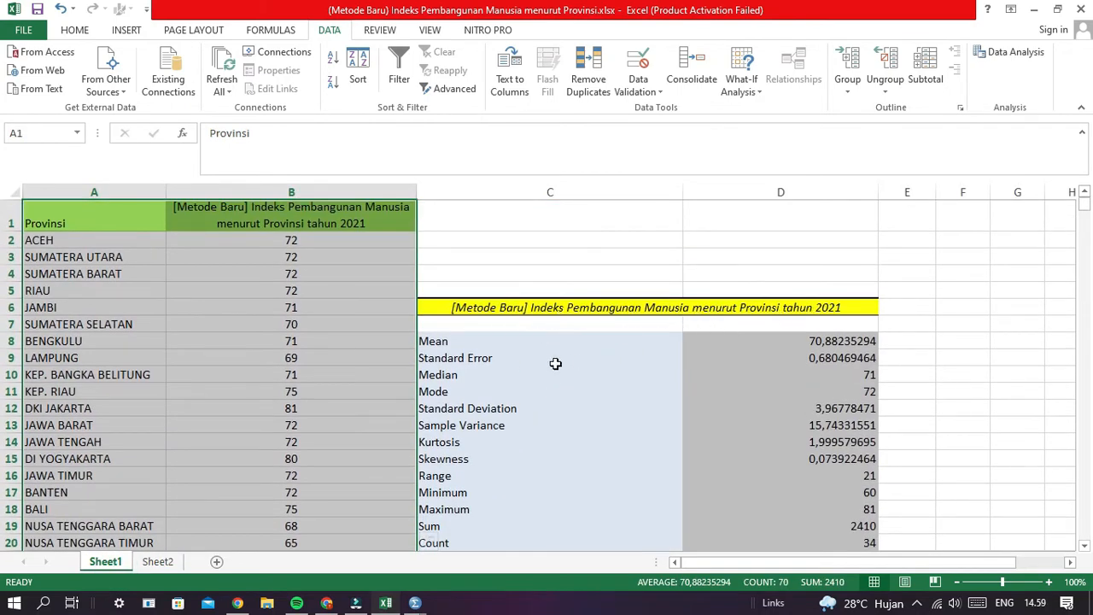
{"action": "left_click", "coordinate": [515, 345]}
{"action": "left_click", "coordinate": [826, 339]}
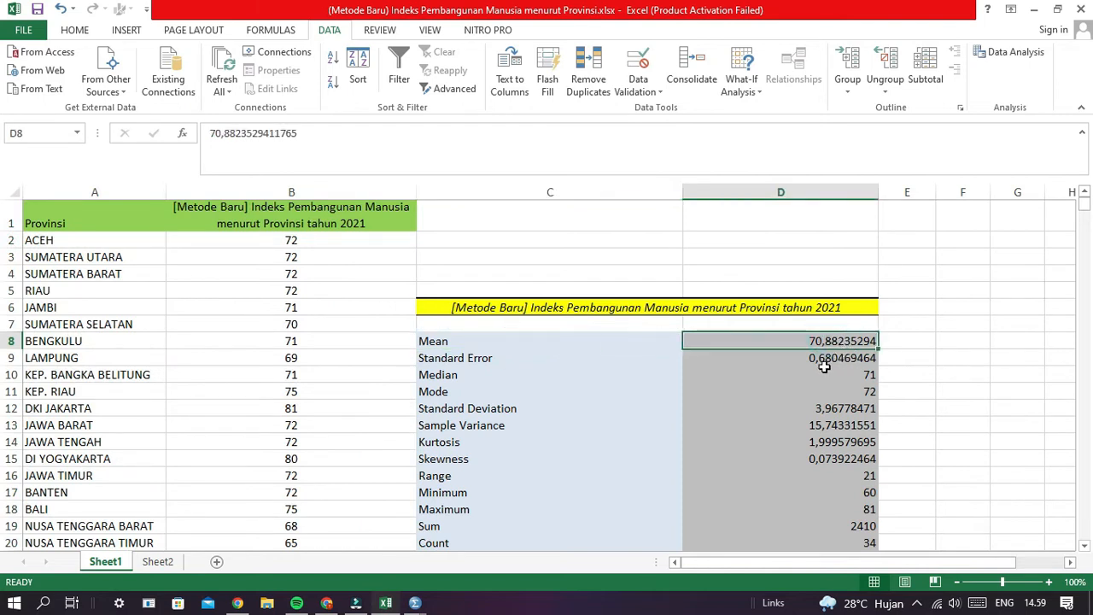
{"action": "left_click", "coordinate": [612, 360]}
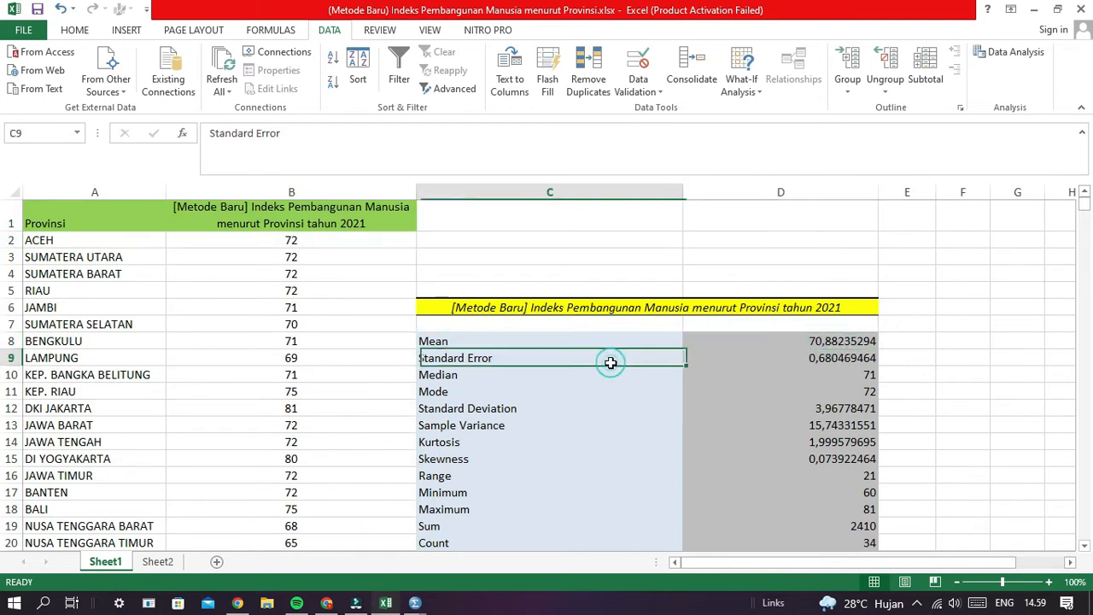
{"action": "left_click", "coordinate": [816, 368]}
{"action": "left_click", "coordinate": [814, 360]}
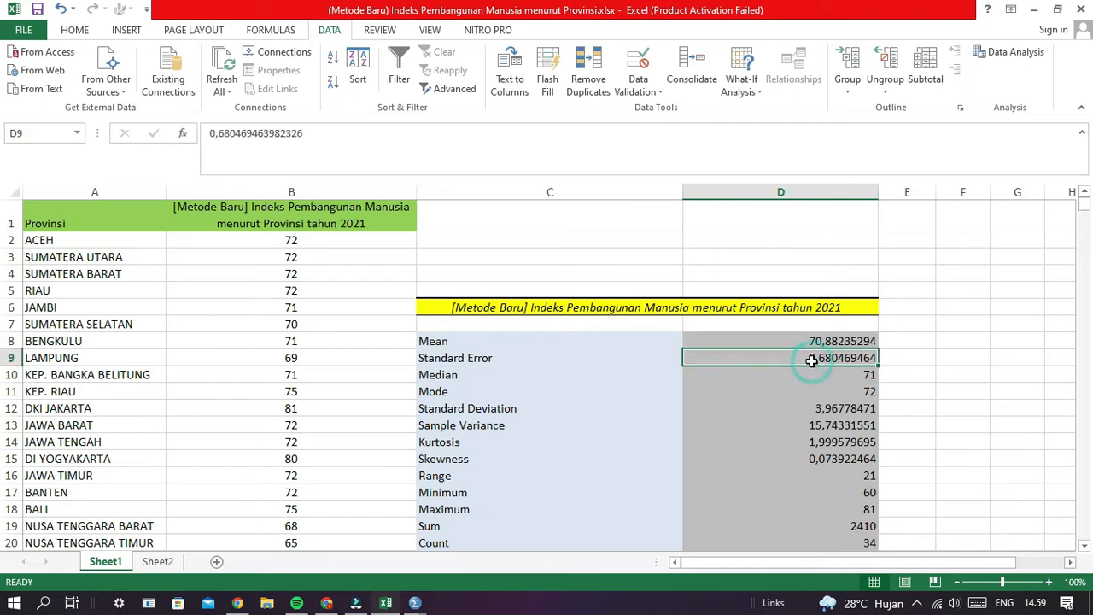
{"action": "left_click", "coordinate": [771, 376]}
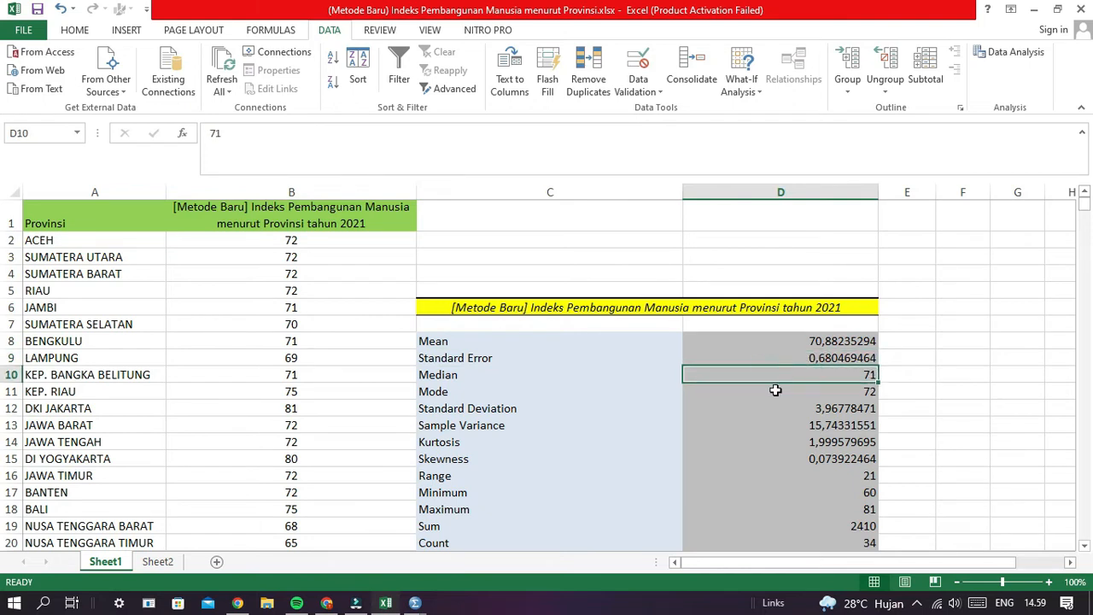
{"action": "left_click", "coordinate": [776, 391]}
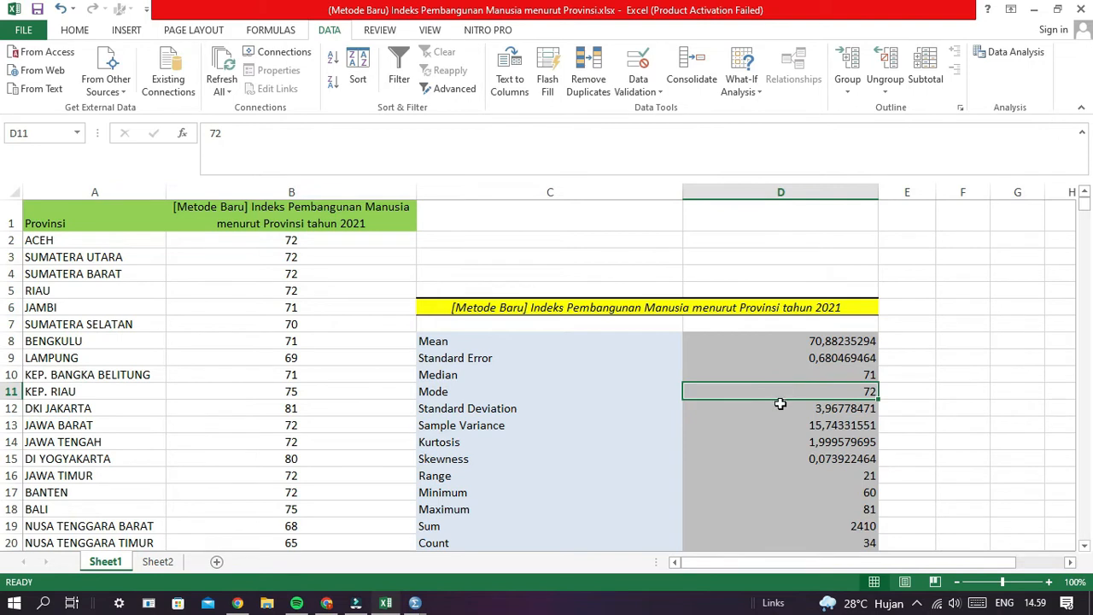
{"action": "left_click", "coordinate": [547, 410]}
{"action": "left_click", "coordinate": [715, 408]}
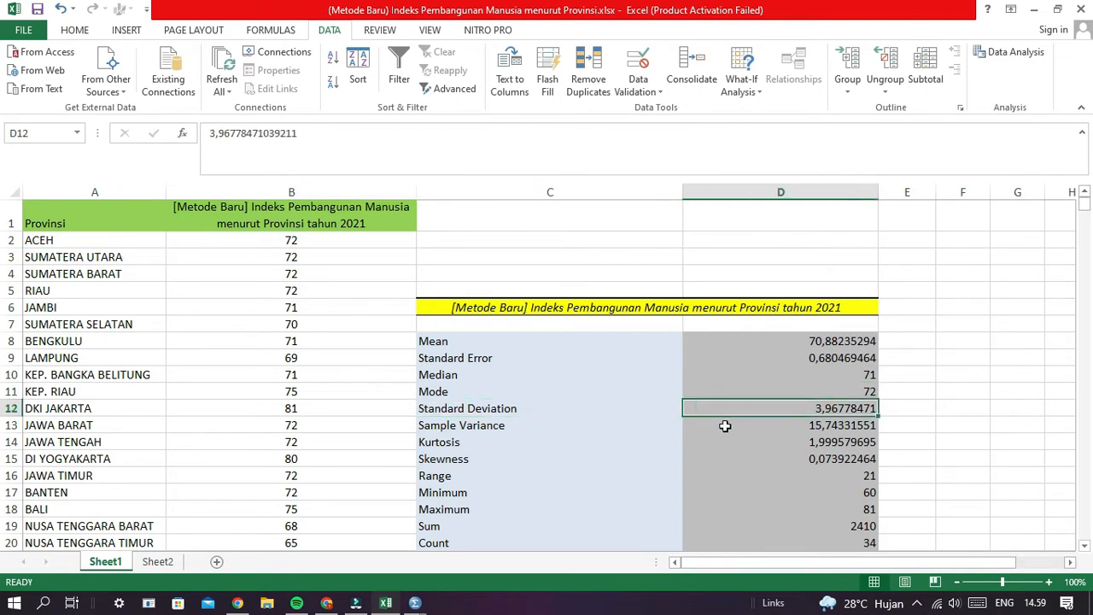
{"action": "scroll", "coordinate": [725, 425], "scroll_direction": "down", "scroll_amount": 2}
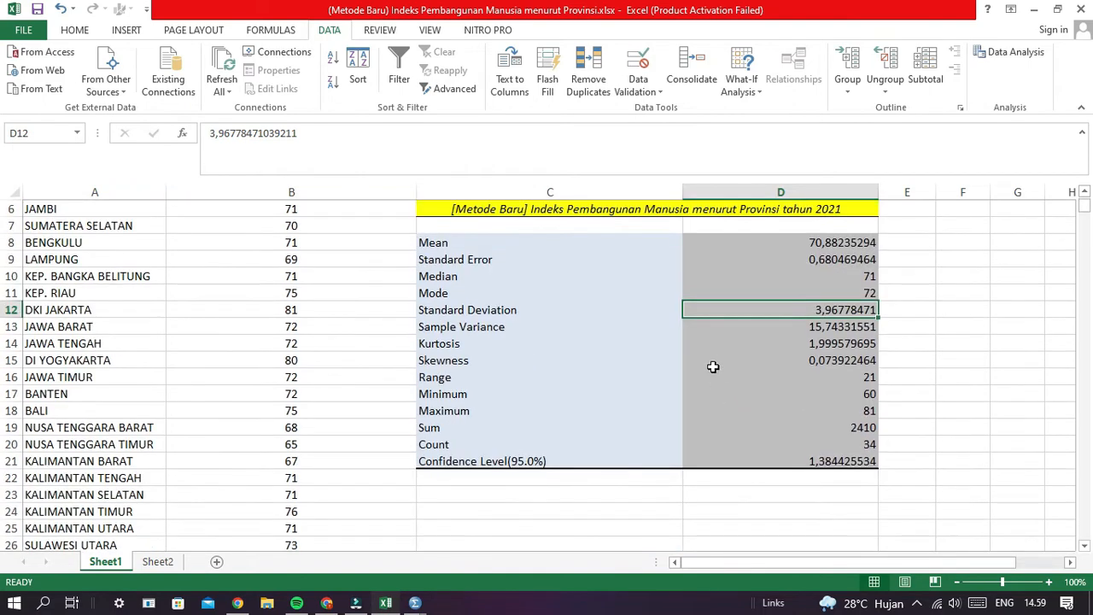
{"action": "left_click", "coordinate": [506, 394]}
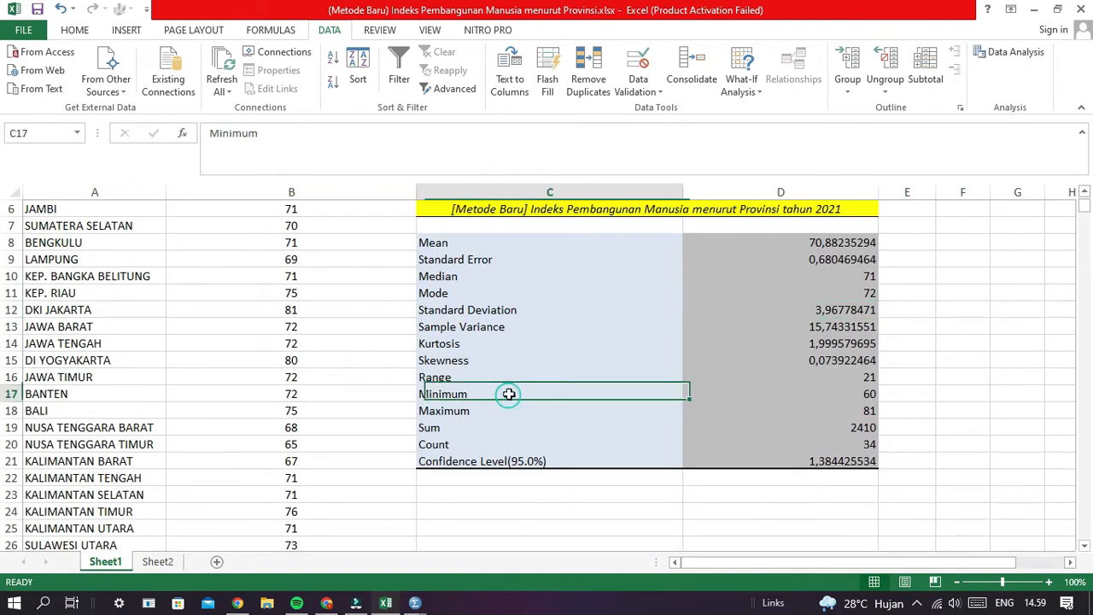
{"action": "left_click", "coordinate": [851, 396]}
{"action": "left_click", "coordinate": [848, 415]}
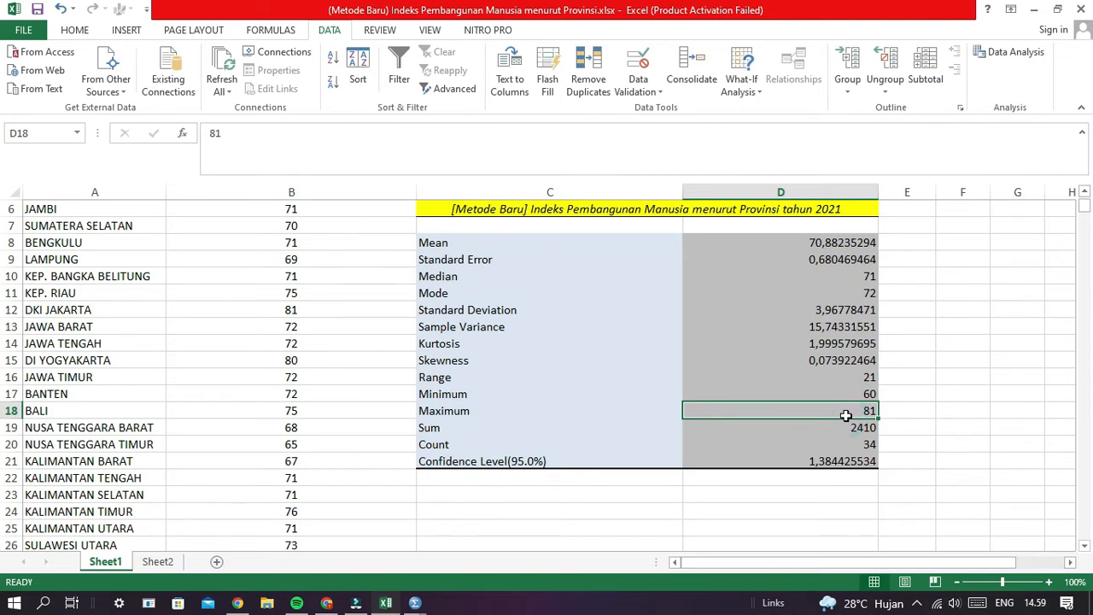
Review the Confidence Level(95.0%) row and the whole descriptive statistics table on Sheet1
{"action": "left_click", "coordinate": [672, 461]}
{"action": "left_click", "coordinate": [722, 461]}
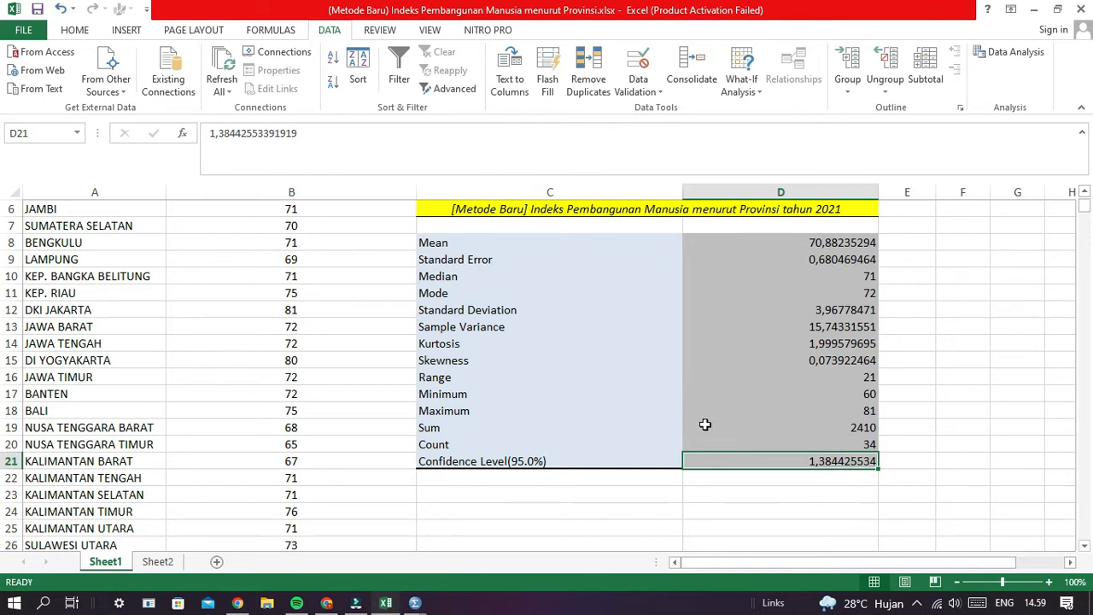
{"action": "scroll", "coordinate": [705, 425], "scroll_direction": "up", "scroll_amount": 2}
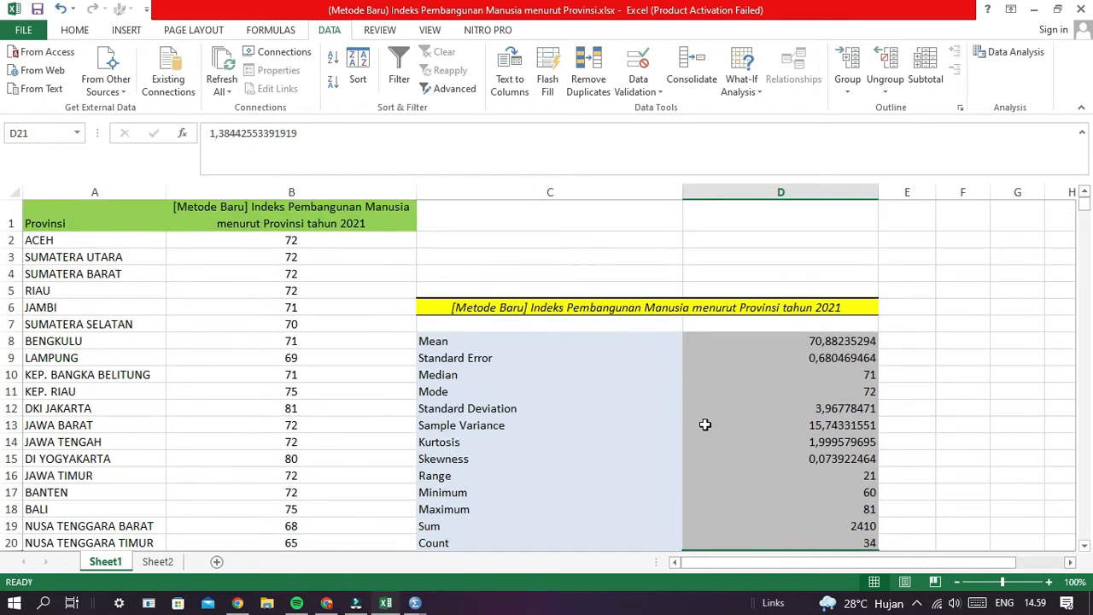
{"action": "scroll", "coordinate": [705, 425], "scroll_direction": "down", "scroll_amount": 2}
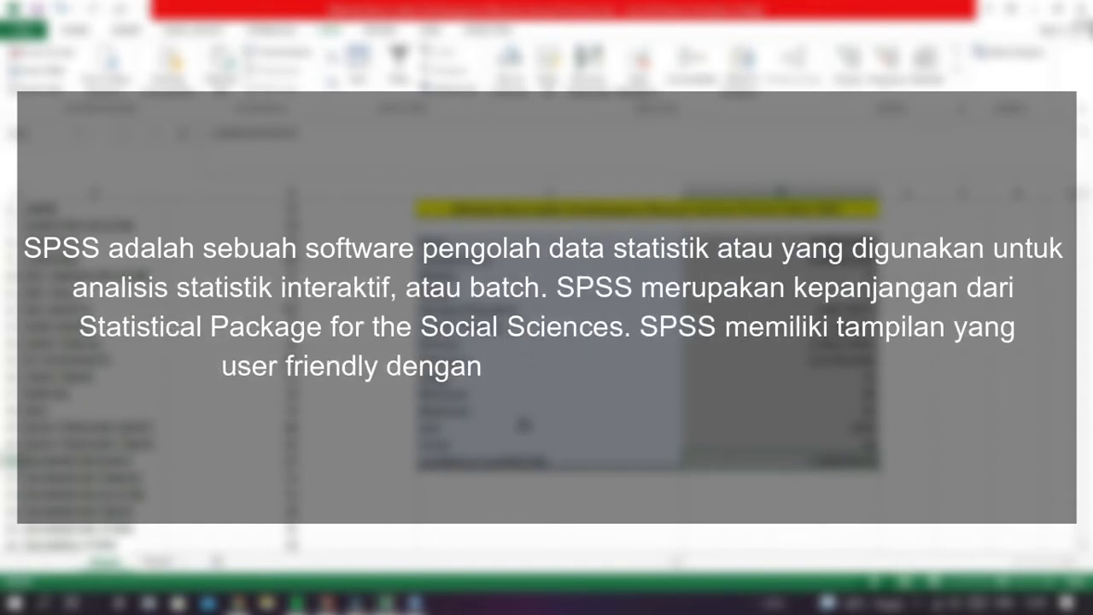
Switch to the SPSS Statistics data editor and look over the index values entered for variable X
{"action": "left_click", "coordinate": [415, 602]}
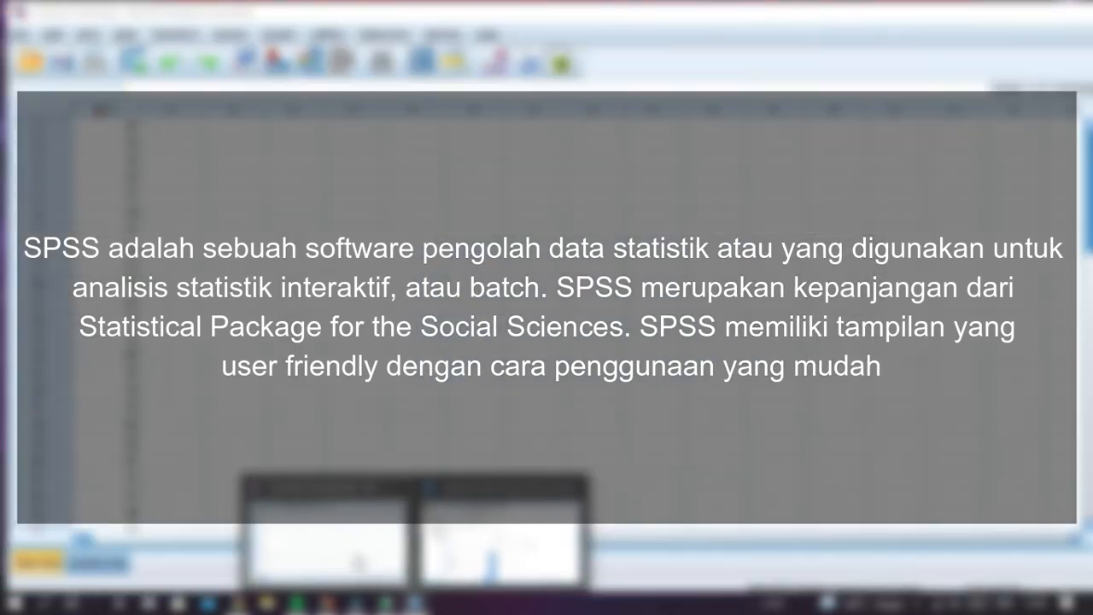
{"action": "left_click", "coordinate": [357, 559]}
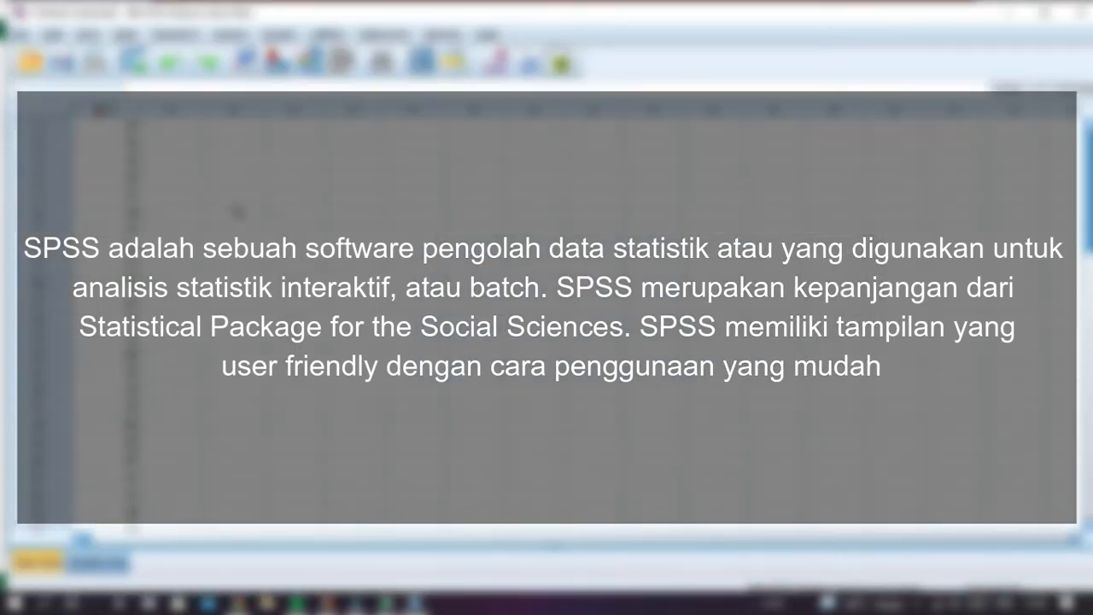
{"action": "left_click", "coordinate": [234, 200]}
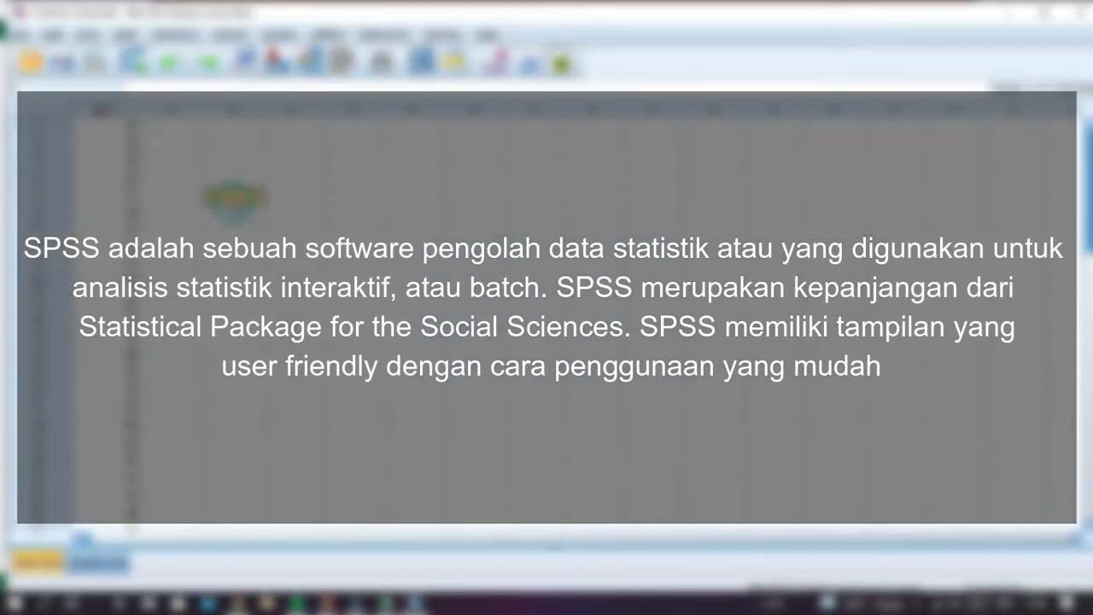
{"action": "left_click", "coordinate": [191, 164]}
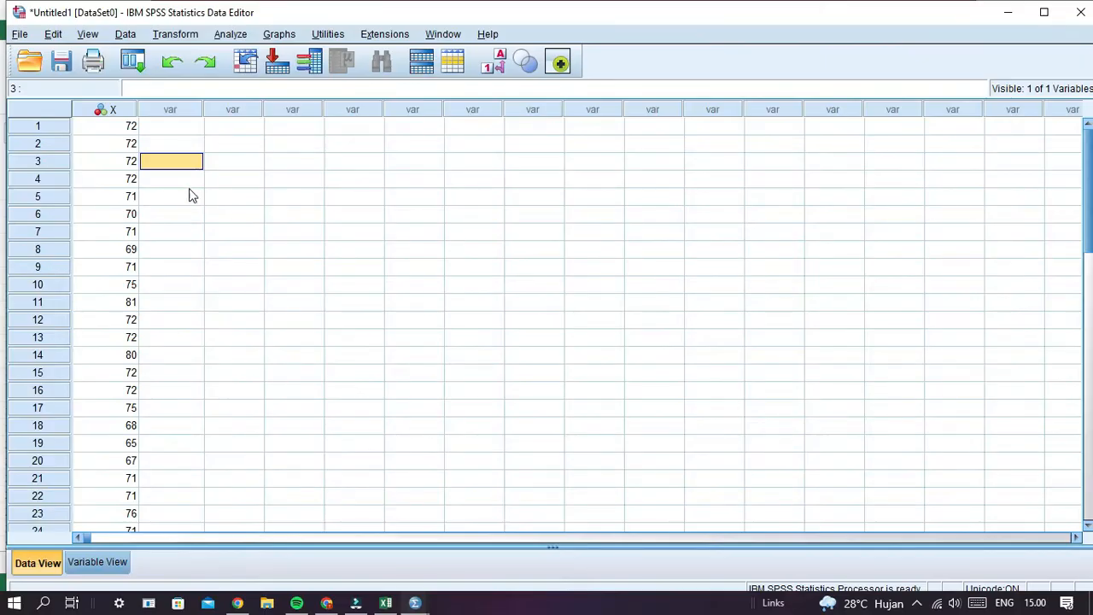
{"action": "left_click", "coordinate": [266, 161]}
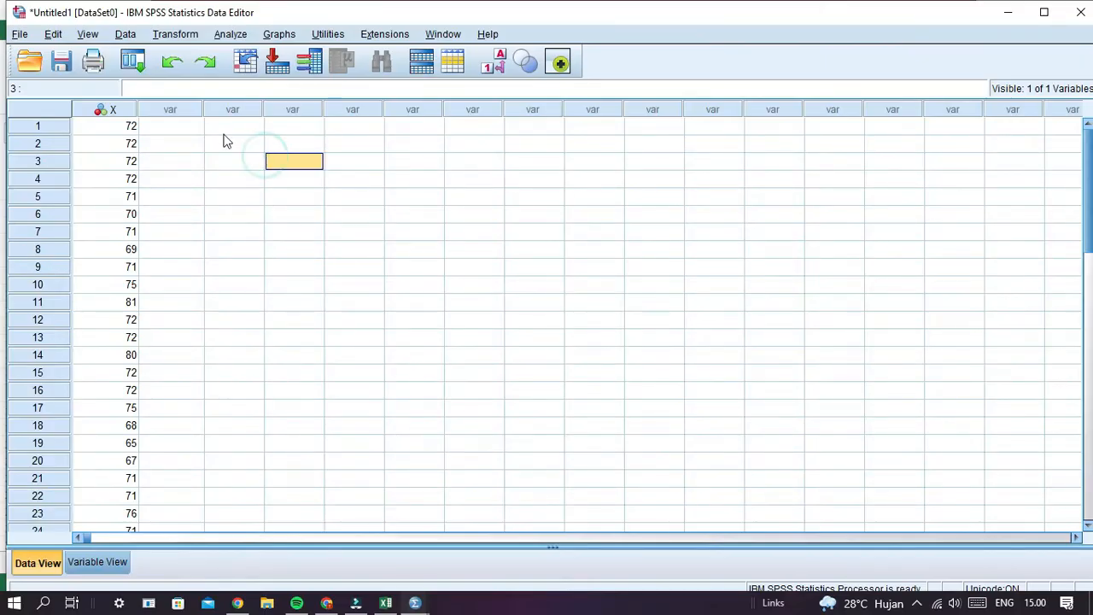
{"action": "left_click", "coordinate": [202, 126]}
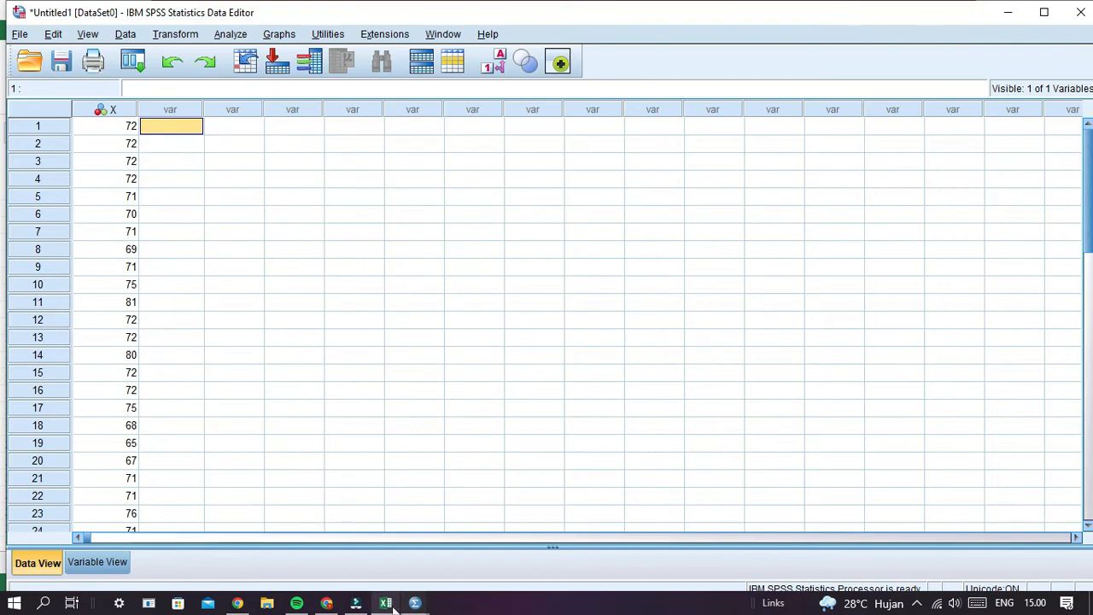
{"action": "mouse_move", "coordinate": [387, 604]}
{"action": "left_click", "coordinate": [131, 495]}
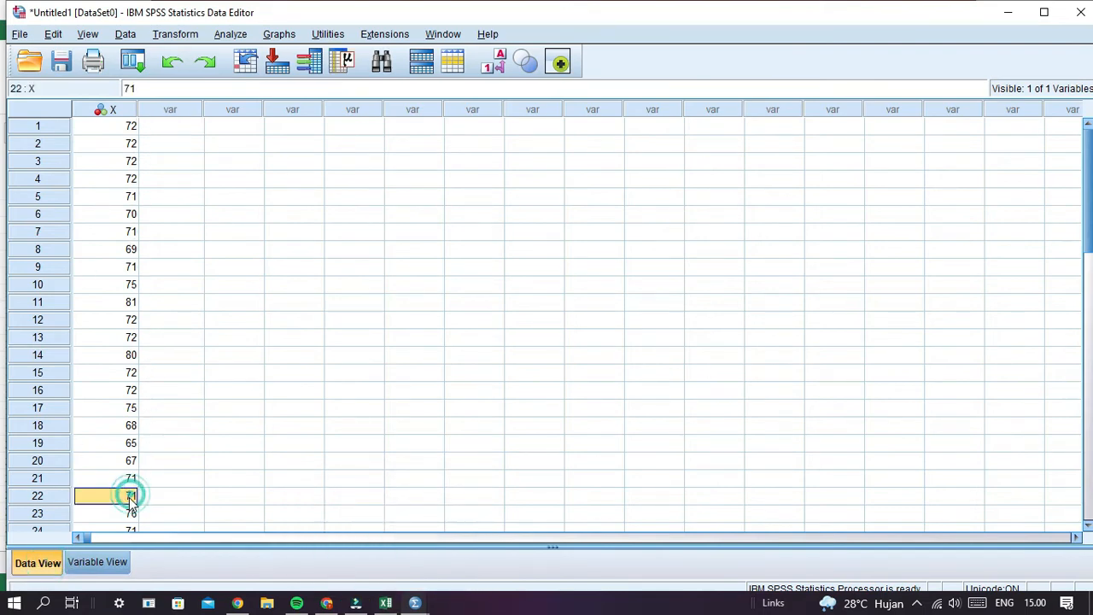
Examine how variable X is defined, including its name, type, label and measure
{"action": "left_click", "coordinate": [98, 563]}
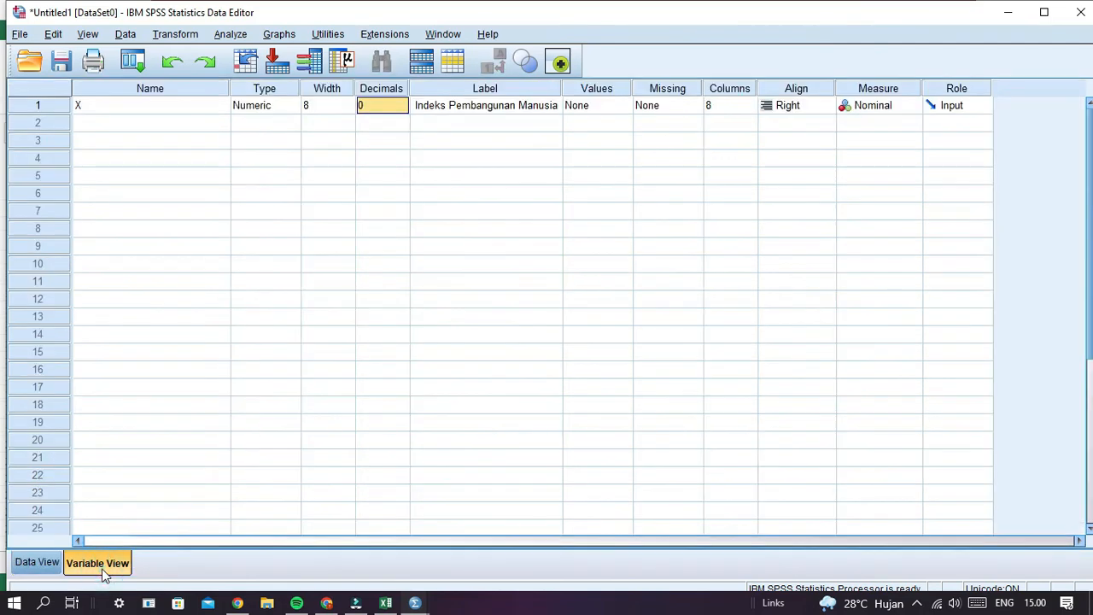
{"action": "left_click", "coordinate": [116, 112]}
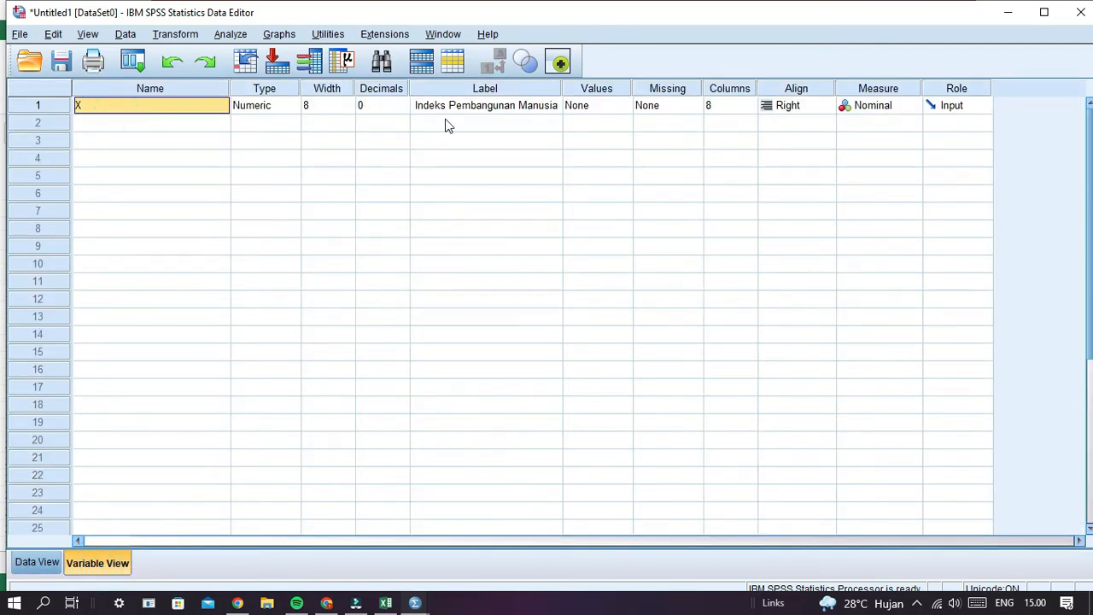
{"action": "left_click", "coordinate": [281, 109]}
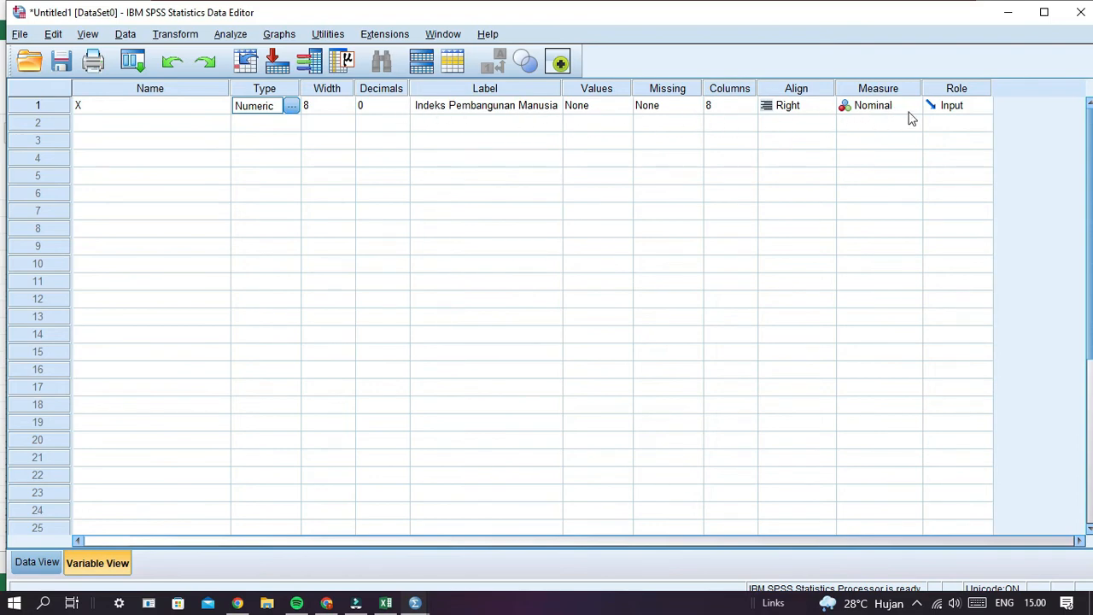
Set up an Explore analysis with Indeks Pembangunan Manusia as the dependent variable and descriptives at a 95% confidence interval for the mean
{"action": "left_click", "coordinate": [231, 34]}
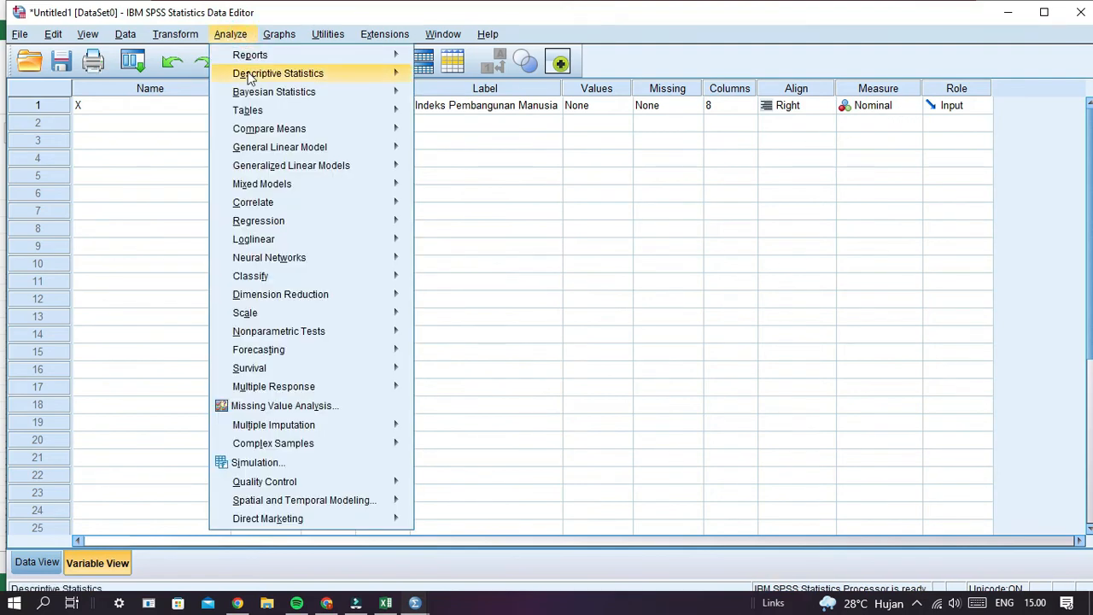
{"action": "mouse_move", "coordinate": [411, 89]}
{"action": "mouse_move", "coordinate": [376, 74]}
{"action": "left_click", "coordinate": [442, 115]}
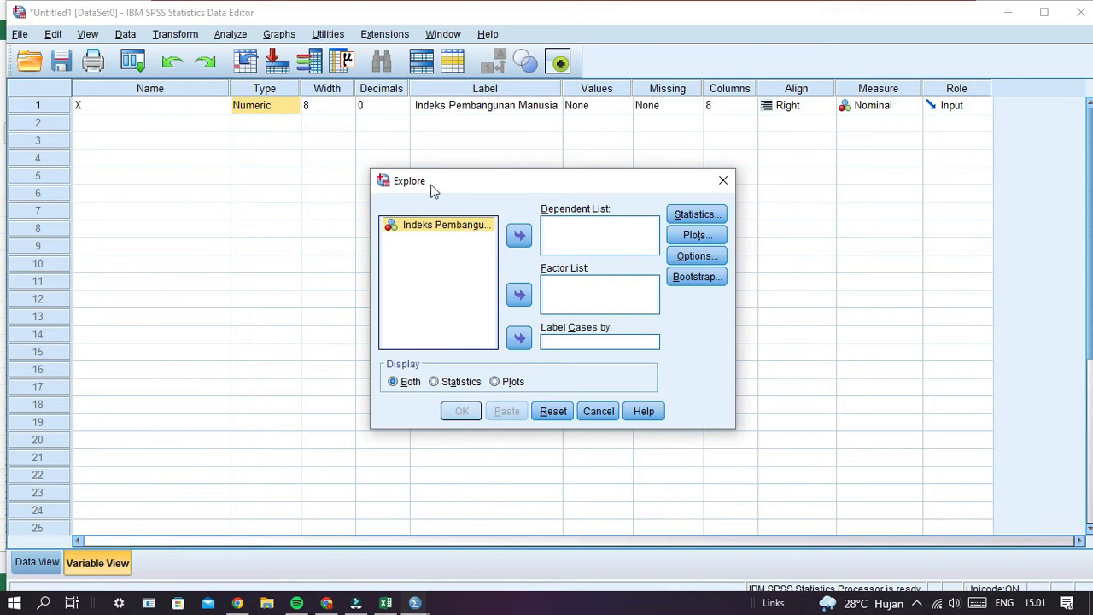
{"action": "left_click", "coordinate": [524, 234]}
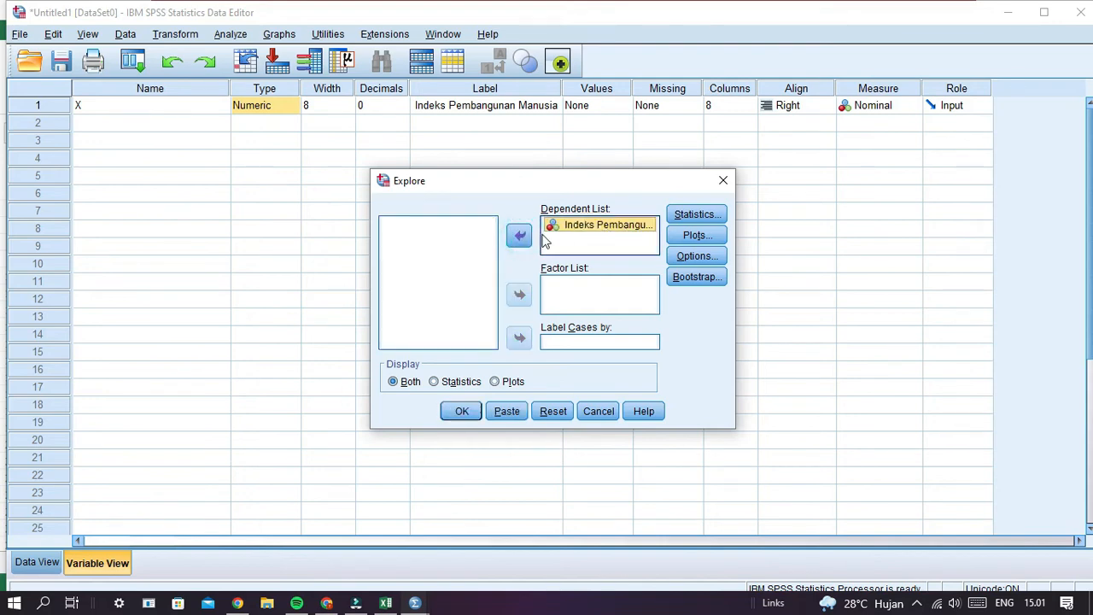
{"action": "left_click", "coordinate": [697, 215]}
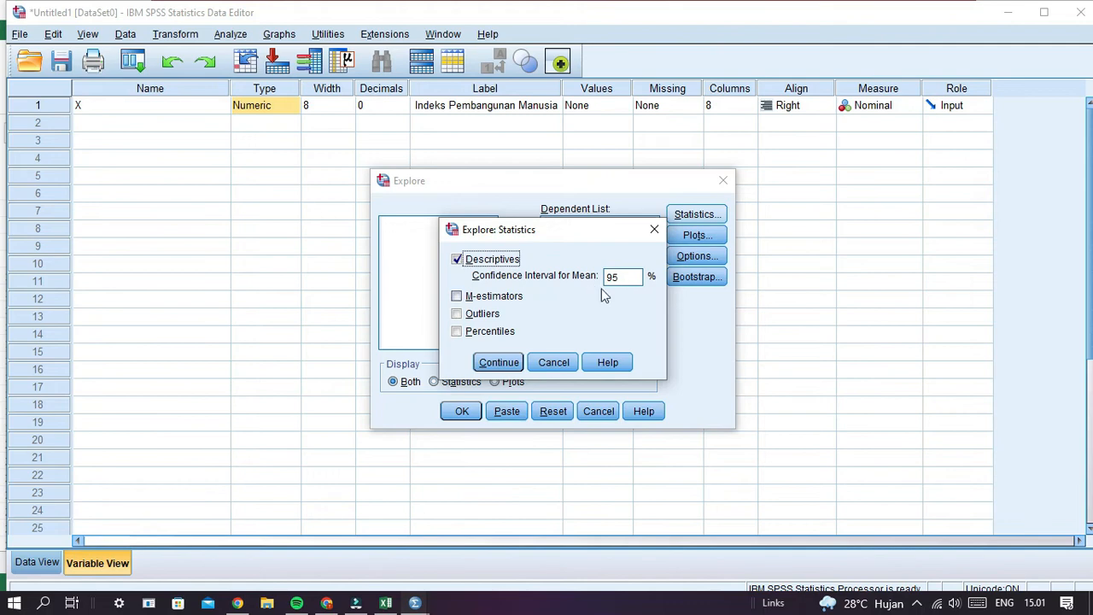
{"action": "left_click", "coordinate": [499, 363]}
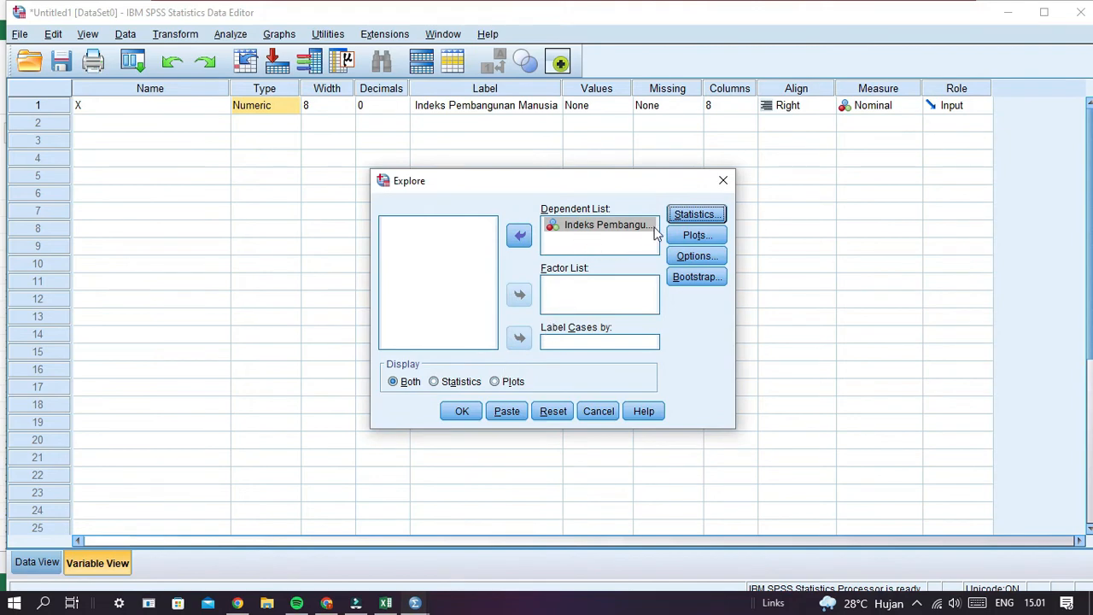
Add a histogram to the Explore plots, accept excluding cases listwise and run the analysis
{"action": "left_click", "coordinate": [688, 240]}
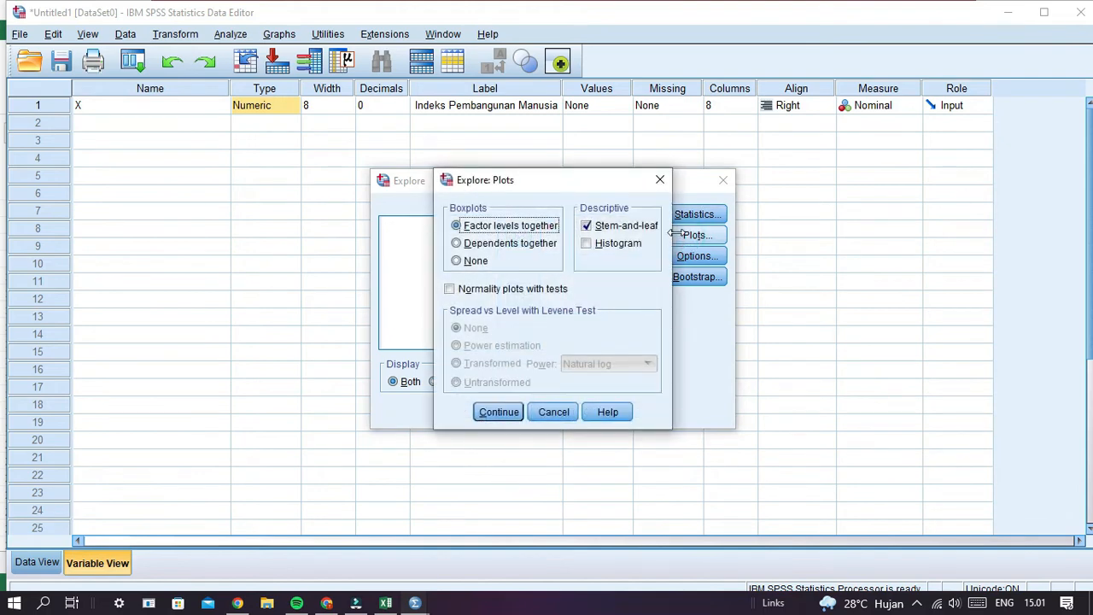
{"action": "left_click", "coordinate": [589, 245]}
{"action": "left_click", "coordinate": [499, 411]}
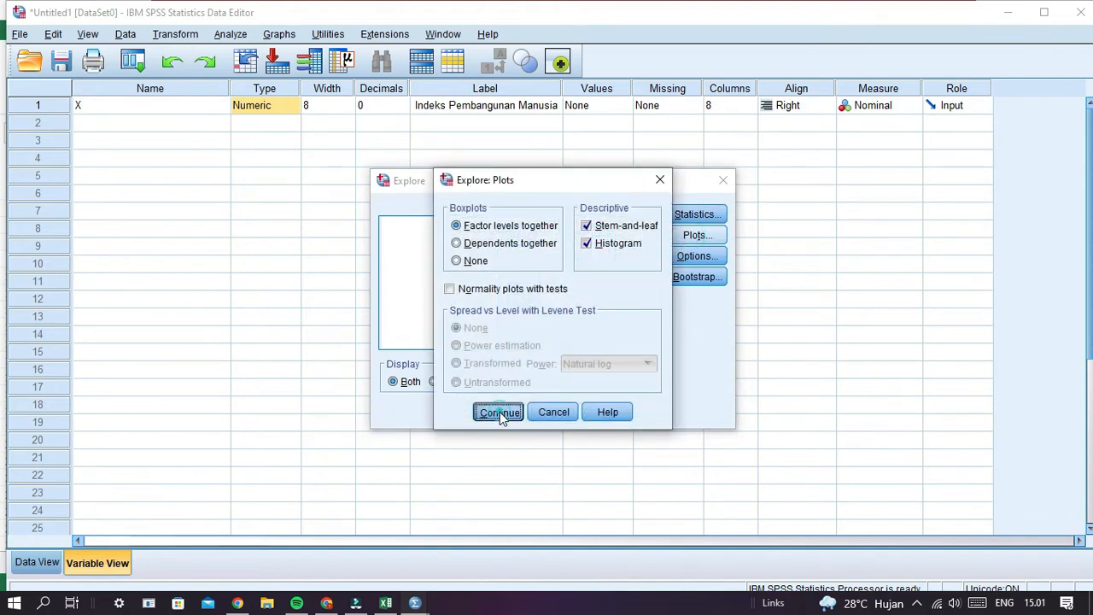
{"action": "left_click", "coordinate": [690, 250]}
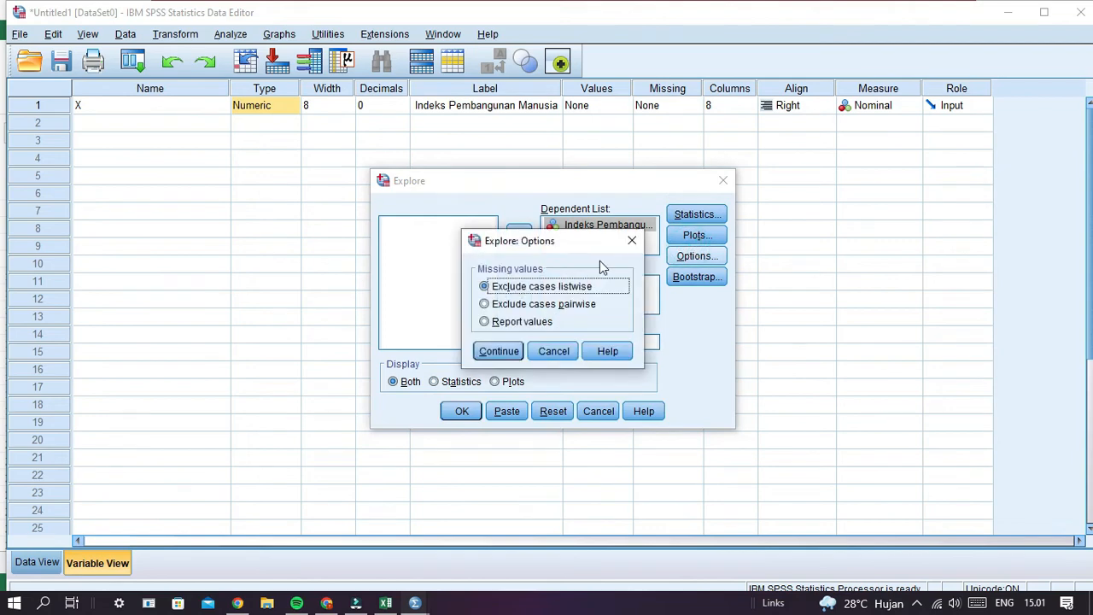
{"action": "left_click", "coordinate": [502, 353]}
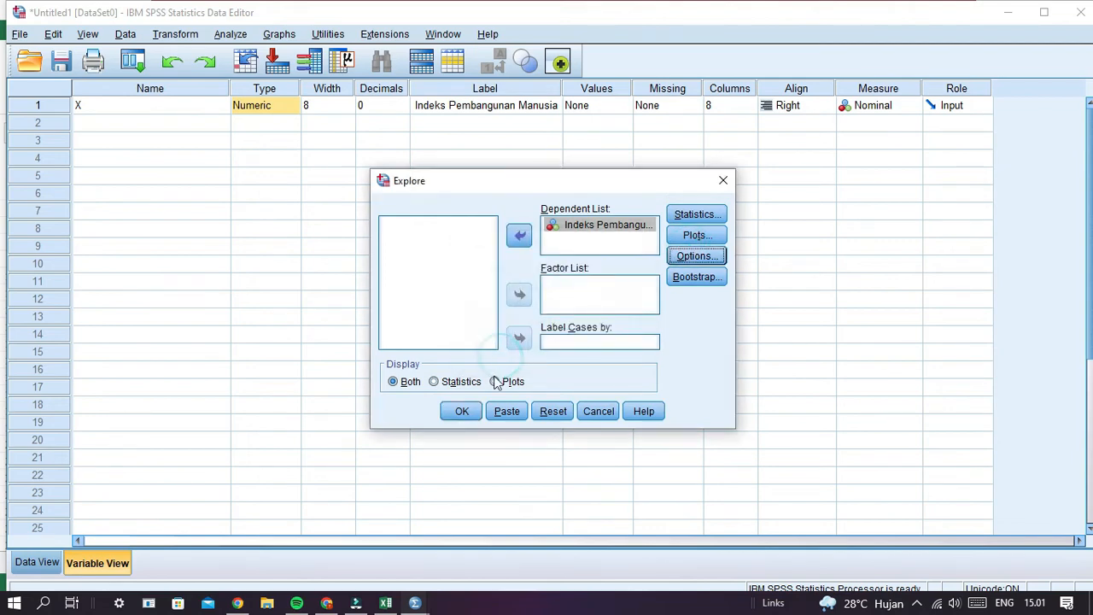
{"action": "left_click", "coordinate": [463, 410]}
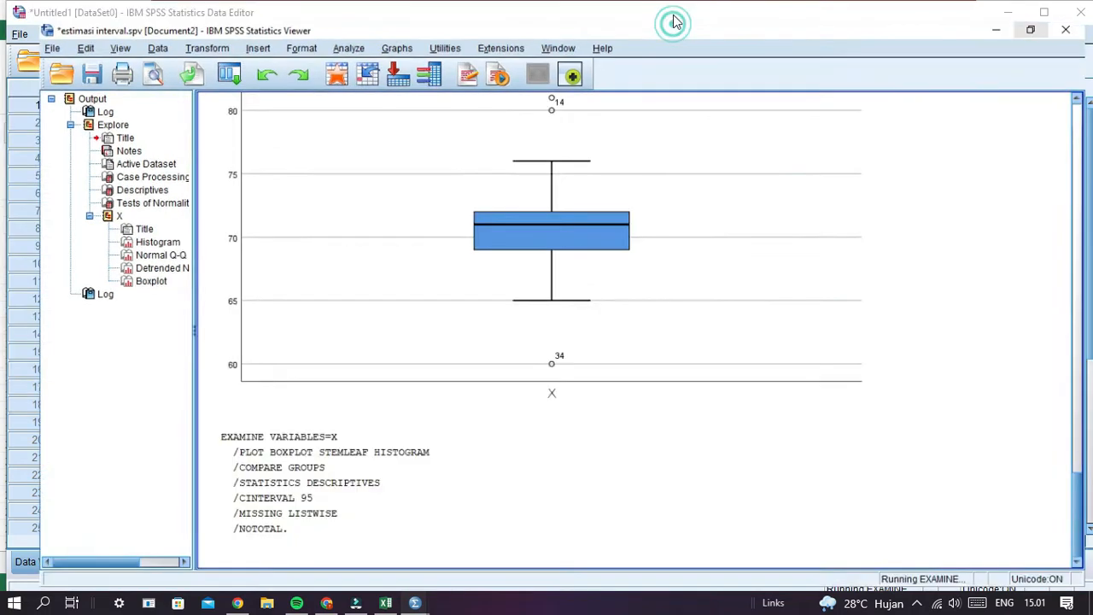
Maximize the output viewer and examine the Case Processing Summary and Descriptives tables for X in the first Explore output
{"action": "left_click", "coordinate": [669, 13]}
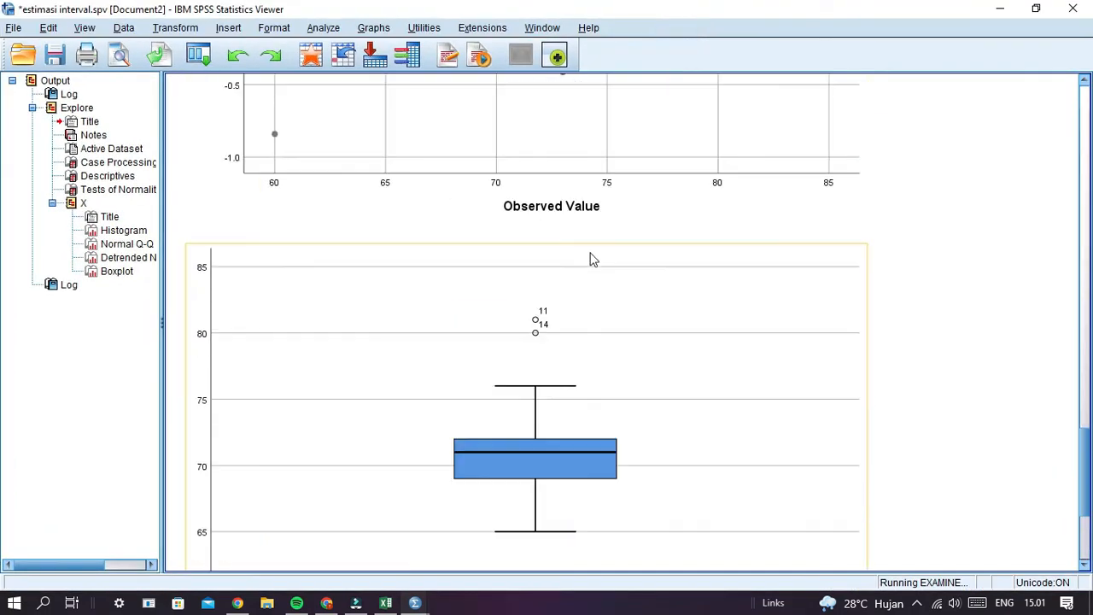
{"action": "scroll", "coordinate": [593, 262], "scroll_direction": "up", "scroll_amount": 5}
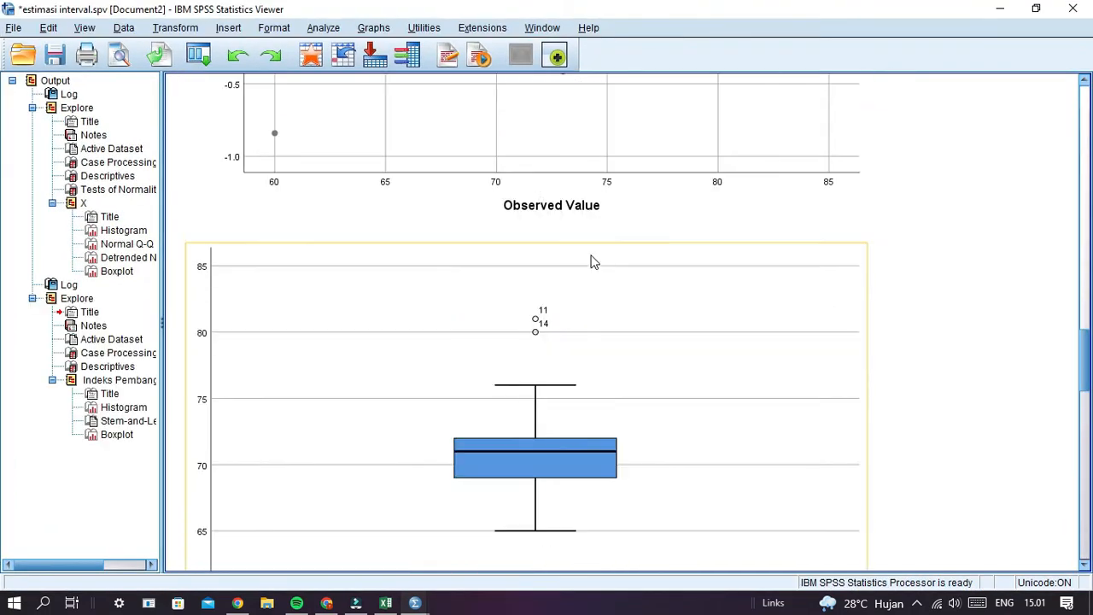
{"action": "scroll", "coordinate": [593, 262], "scroll_direction": "up", "scroll_amount": 14}
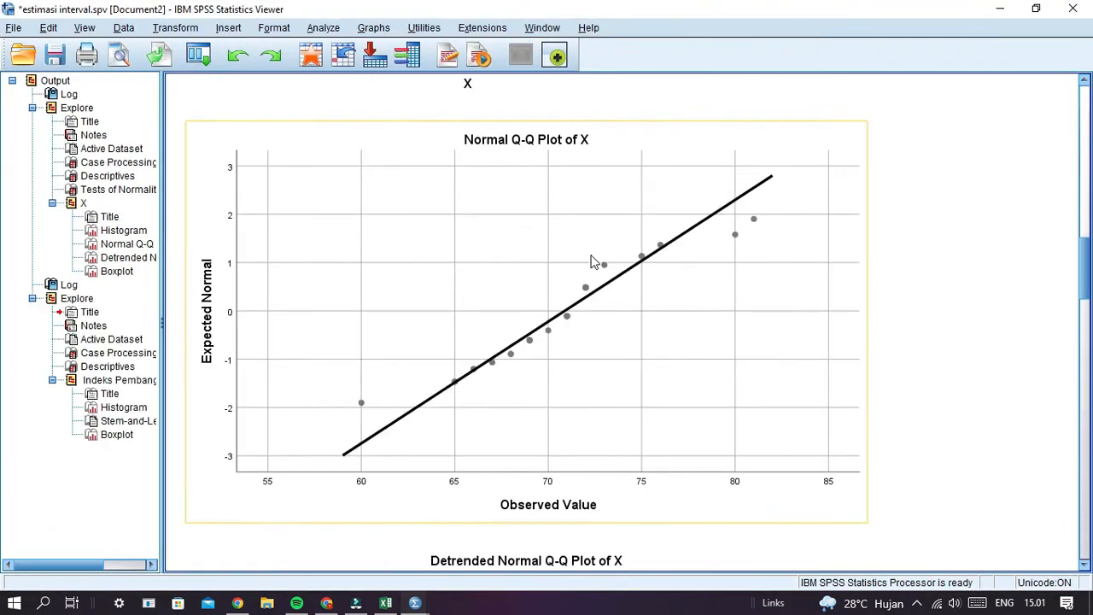
{"action": "scroll", "coordinate": [593, 262], "scroll_direction": "up", "scroll_amount": 9}
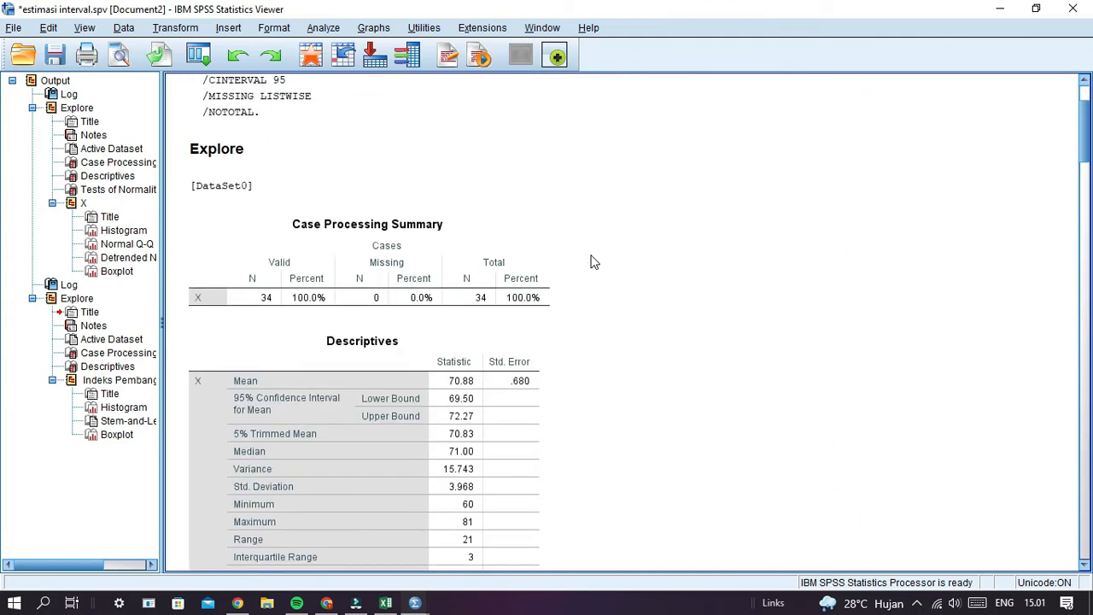
{"action": "left_click", "coordinate": [256, 153]}
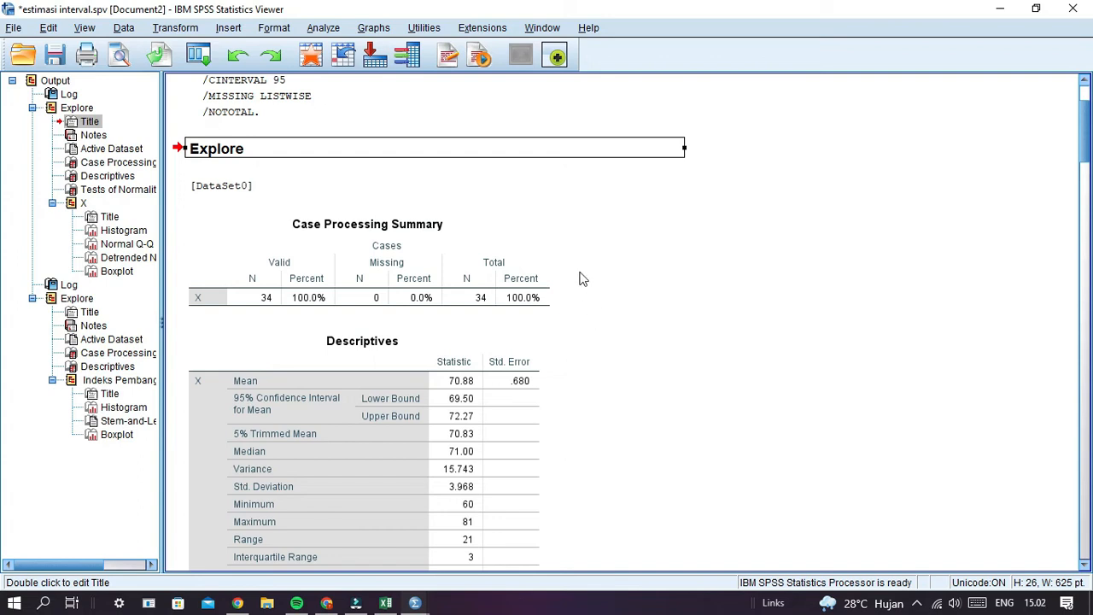
{"action": "left_click", "coordinate": [211, 304]}
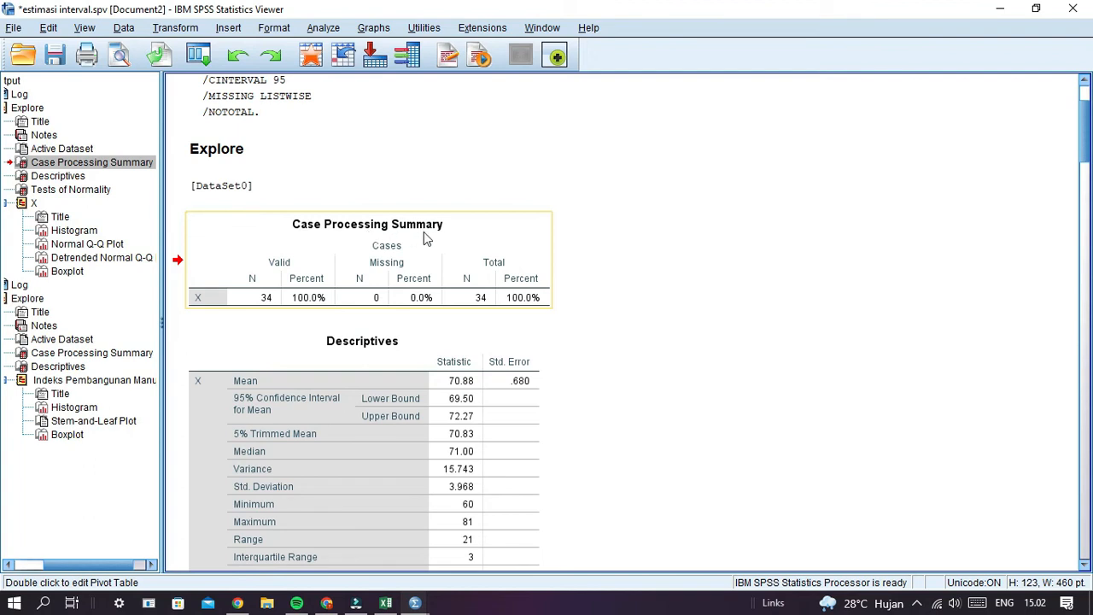
{"action": "left_click", "coordinate": [273, 277]}
{"action": "left_click", "coordinate": [395, 353]}
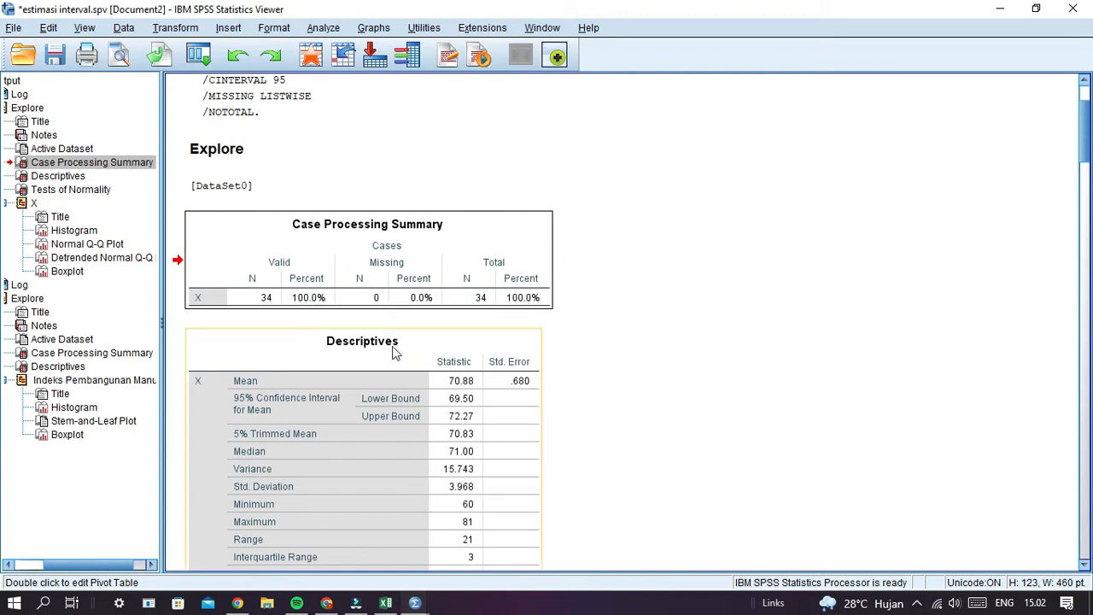
{"action": "scroll", "coordinate": [412, 269], "scroll_direction": "up", "scroll_amount": 3}
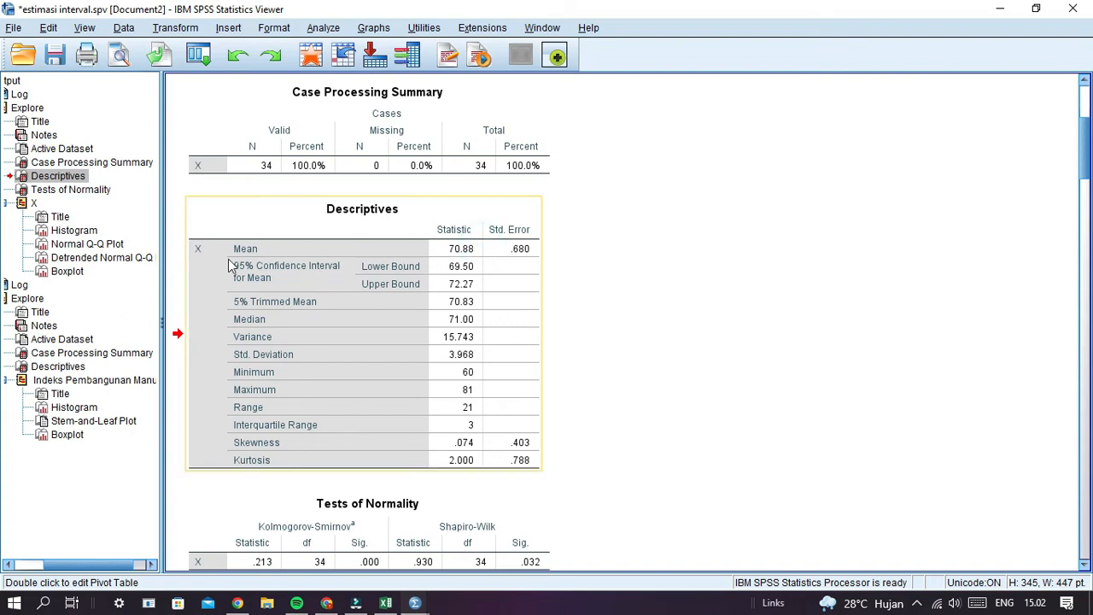
Copy the Descriptives table for X from the first Explore output and paste it into Sheet1 of the Excel workbook at F7
{"action": "right_click", "coordinate": [362, 226]}
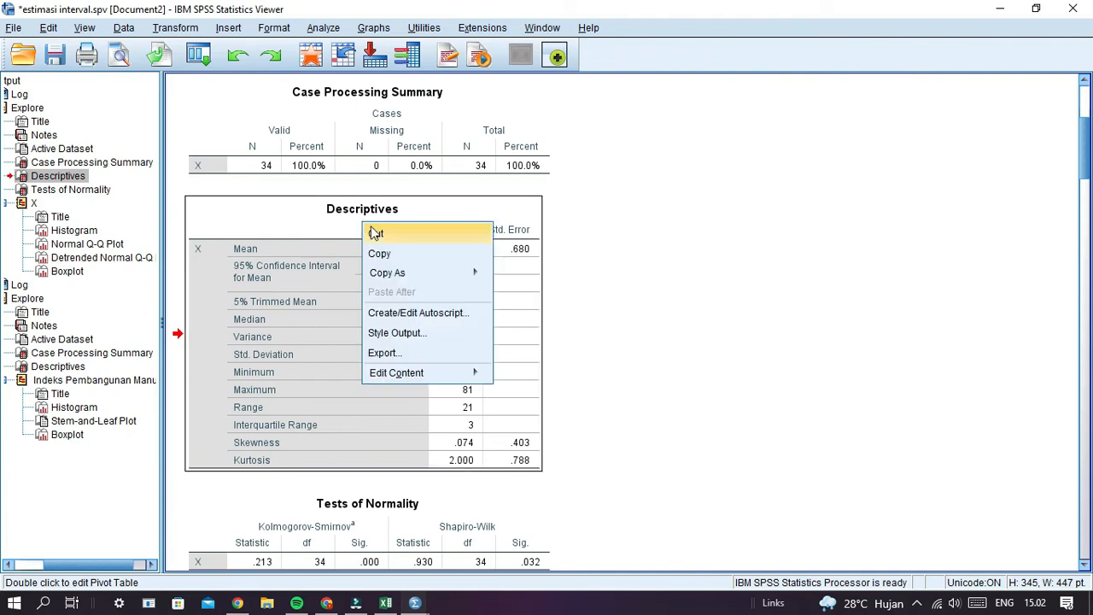
{"action": "left_click", "coordinate": [386, 254]}
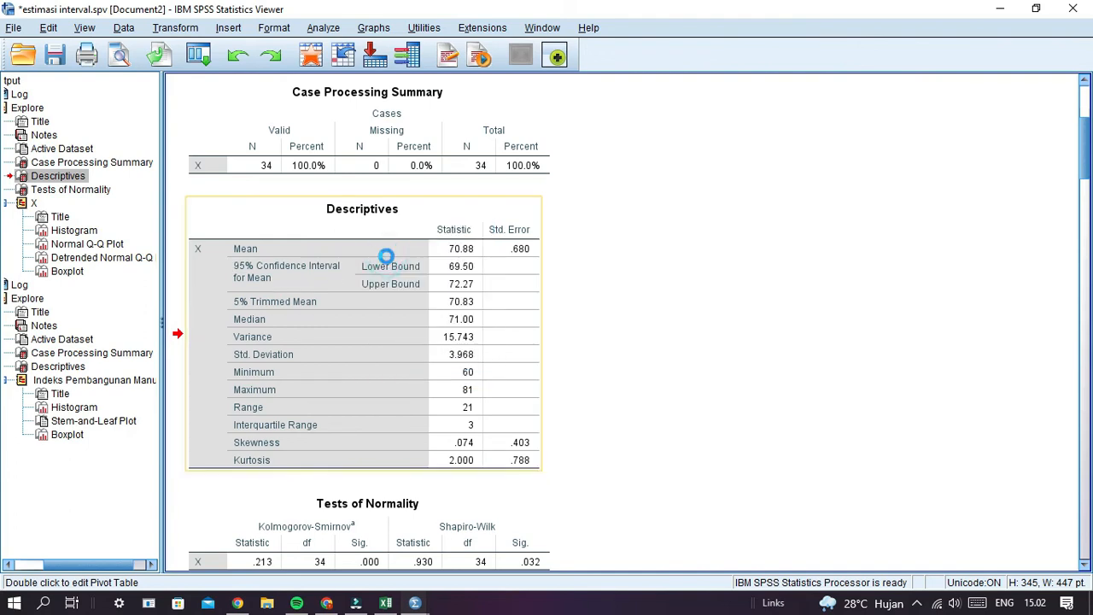
{"action": "left_click", "coordinate": [386, 603]}
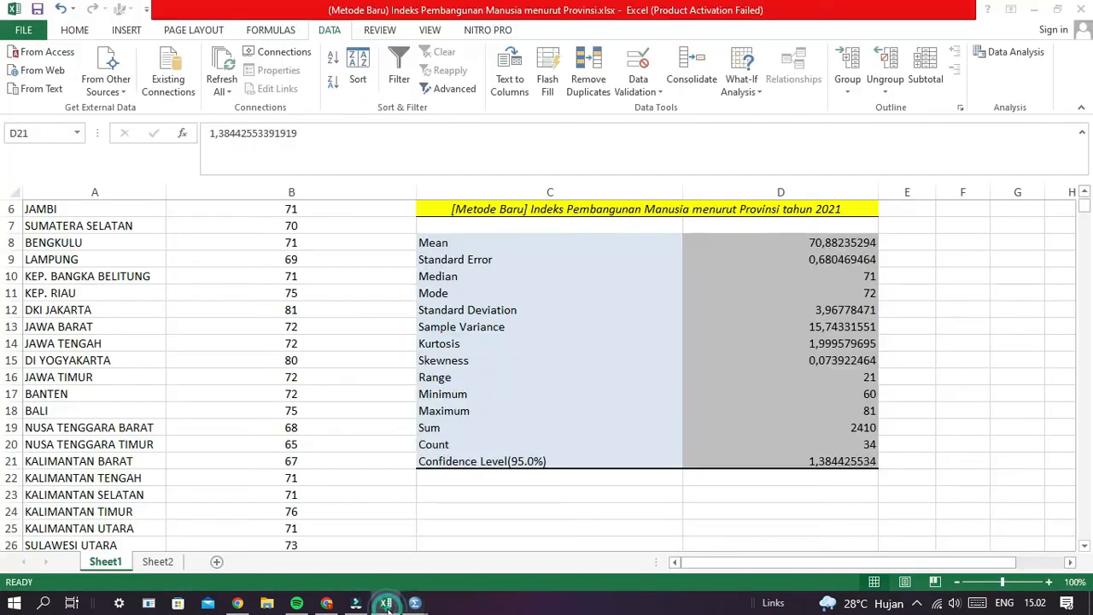
{"action": "left_click", "coordinate": [952, 222]}
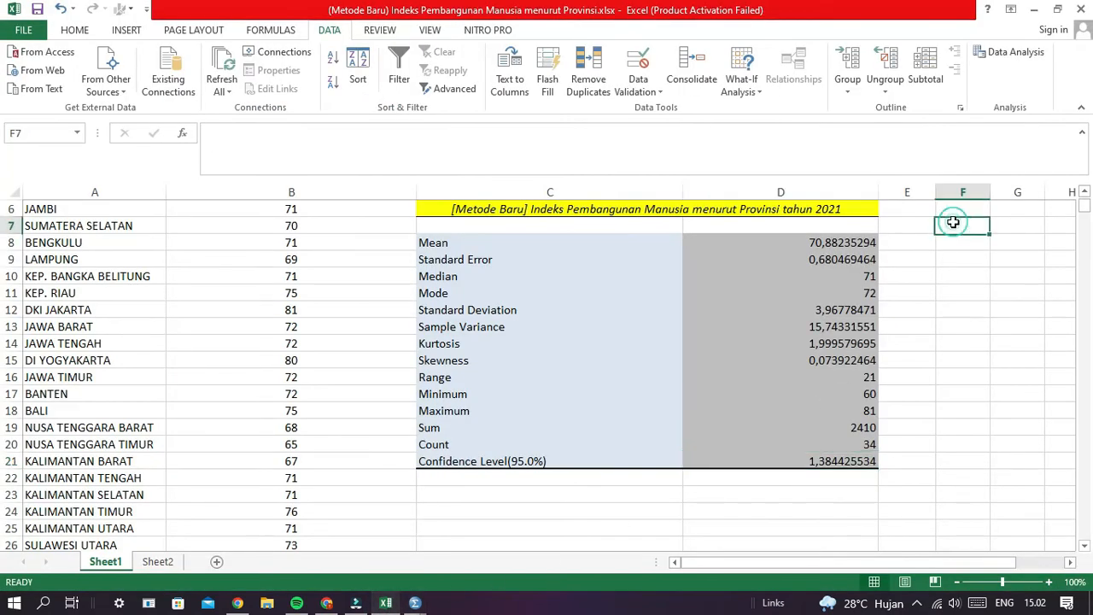
{"action": "key", "text": "ctrl+v"}
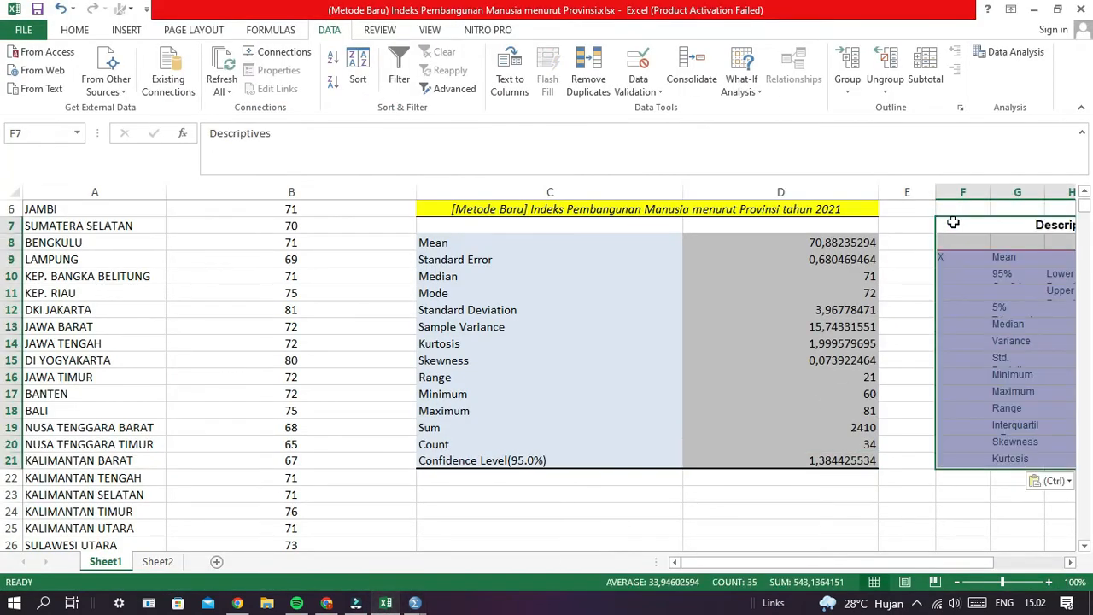
{"action": "left_click_drag", "start_coordinate": [790, 561], "coordinate": [841, 563]}
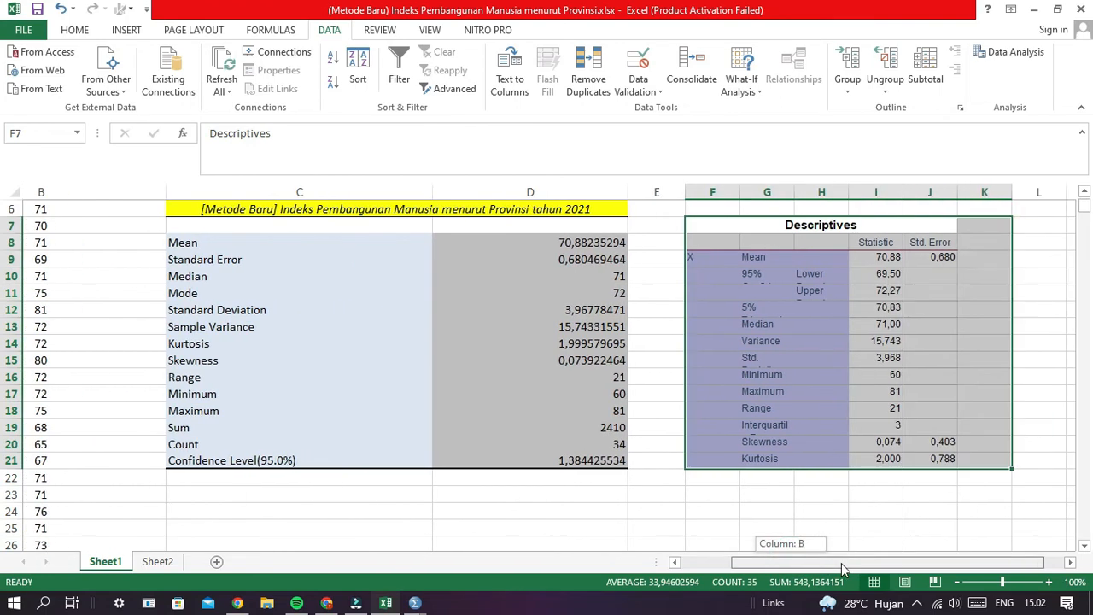
{"action": "left_click", "coordinate": [778, 355]}
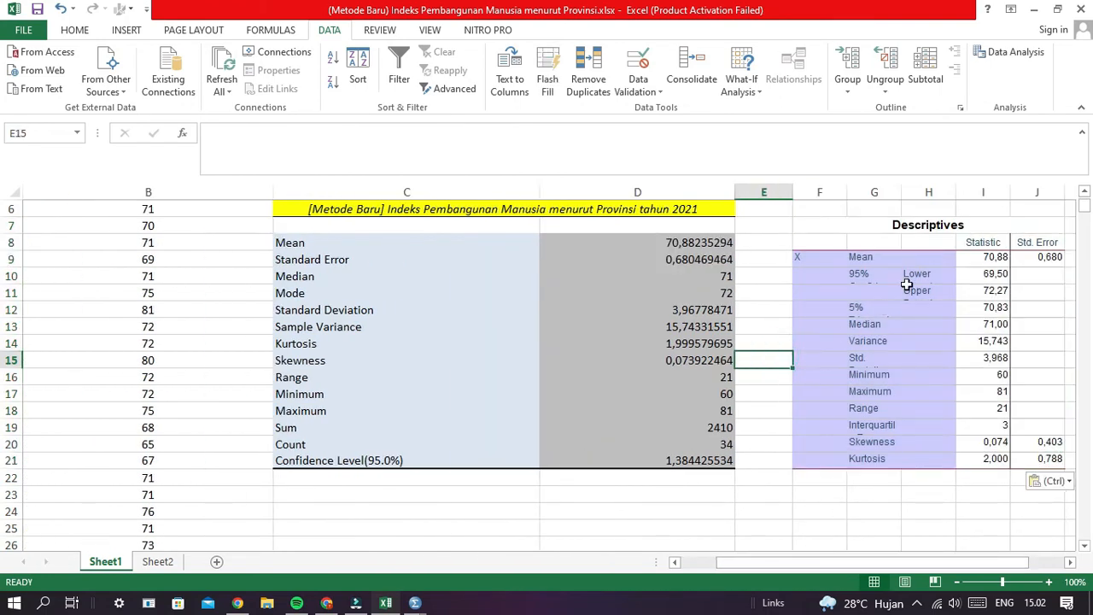
Compare the mean and standard error in the Excel statistics with those in the pasted SPSS Descriptives table
{"action": "left_click", "coordinate": [964, 261]}
{"action": "left_click", "coordinate": [679, 245]}
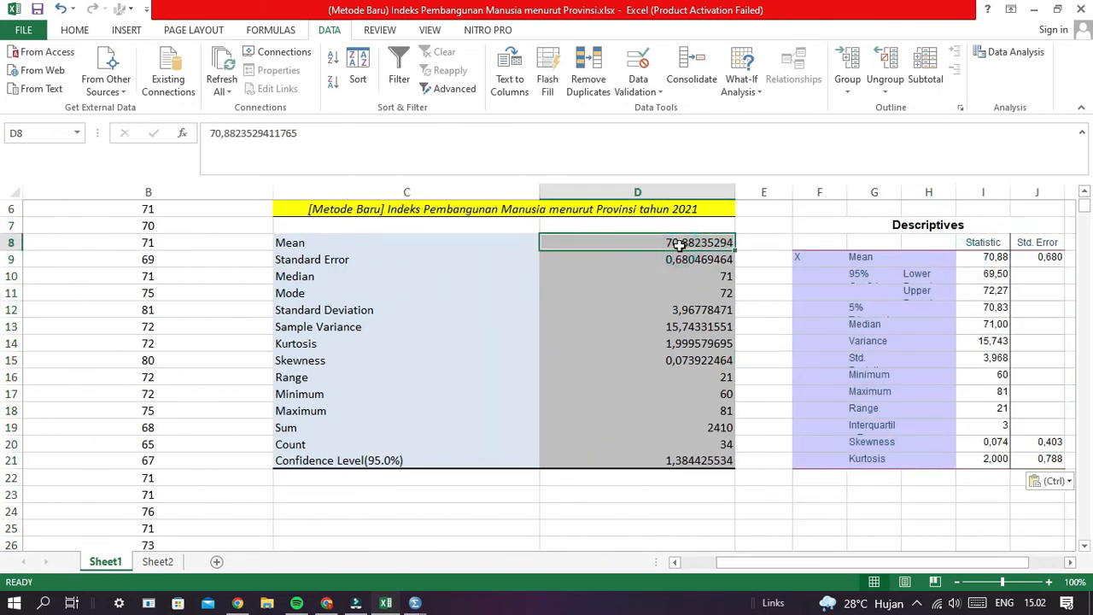
{"action": "left_click", "coordinate": [1054, 271]}
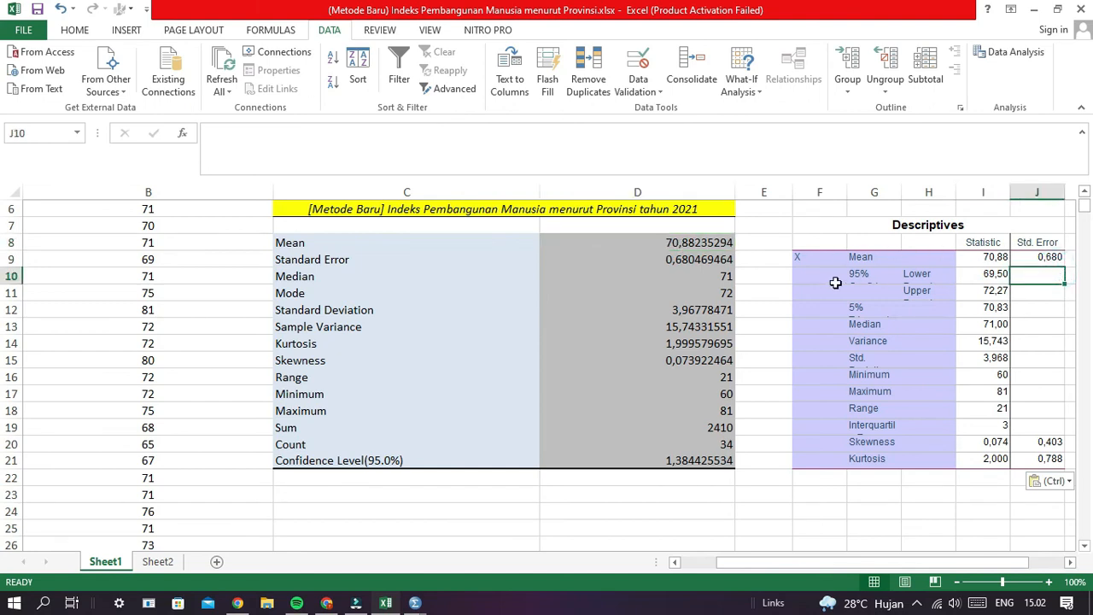
{"action": "left_click", "coordinate": [1046, 257]}
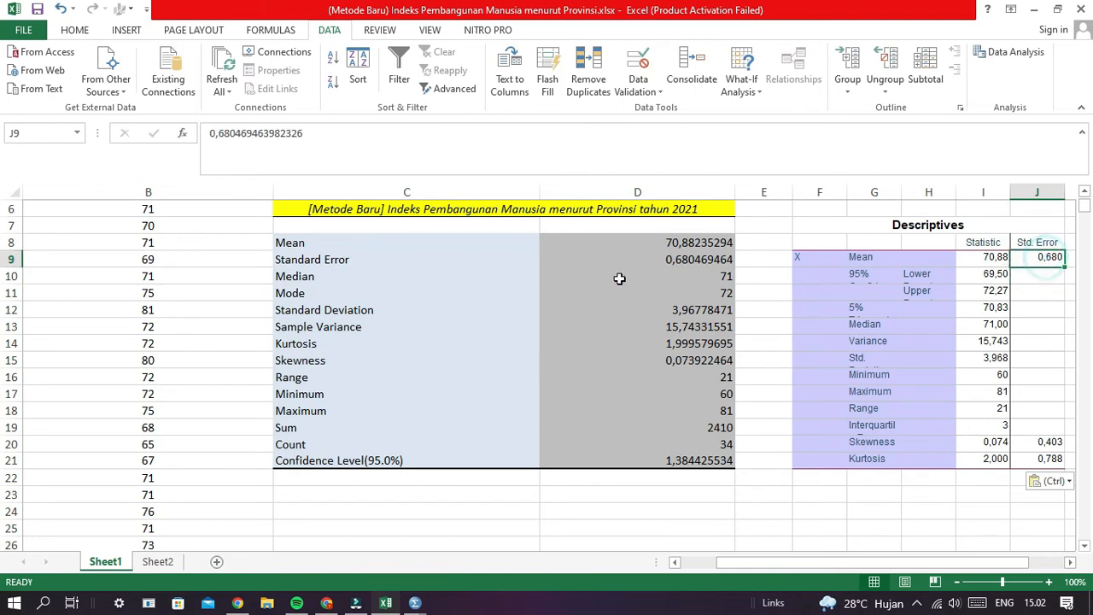
{"action": "left_click", "coordinate": [624, 260]}
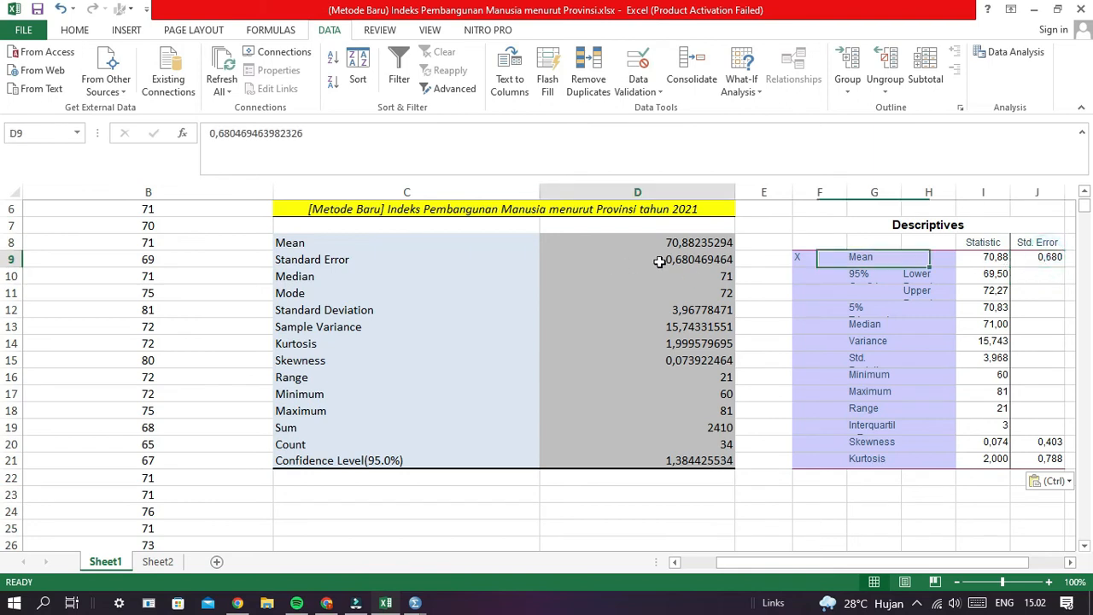
Widen column G and compare Excel's Confidence Level(95.0%) value with the pasted table's lower and upper bounds
{"action": "left_click", "coordinate": [382, 460]}
{"action": "left_click", "coordinate": [635, 460]}
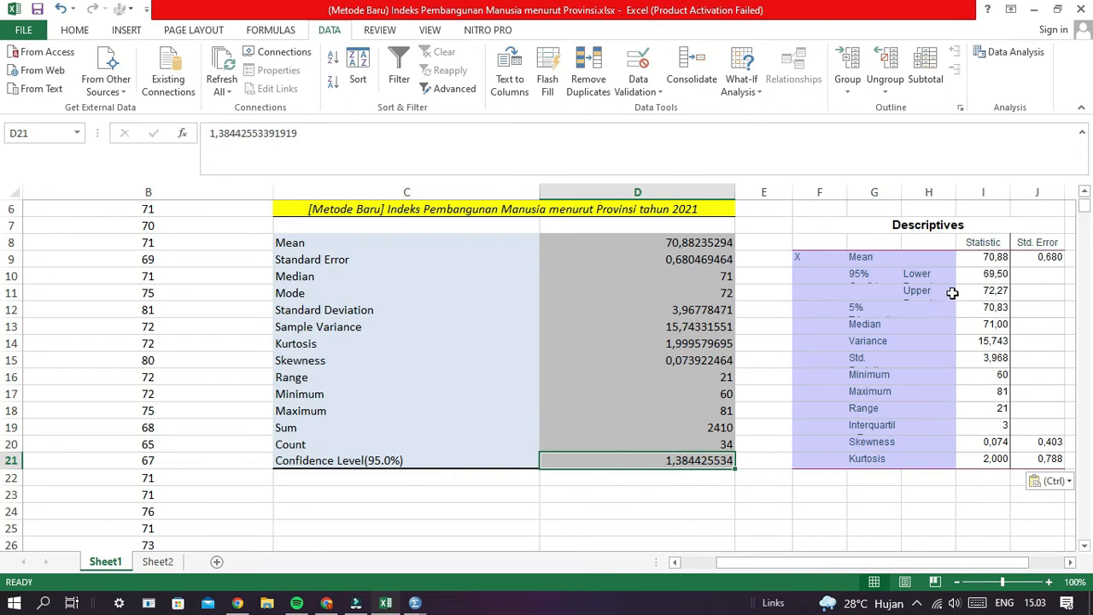
{"action": "left_click", "coordinate": [949, 277]}
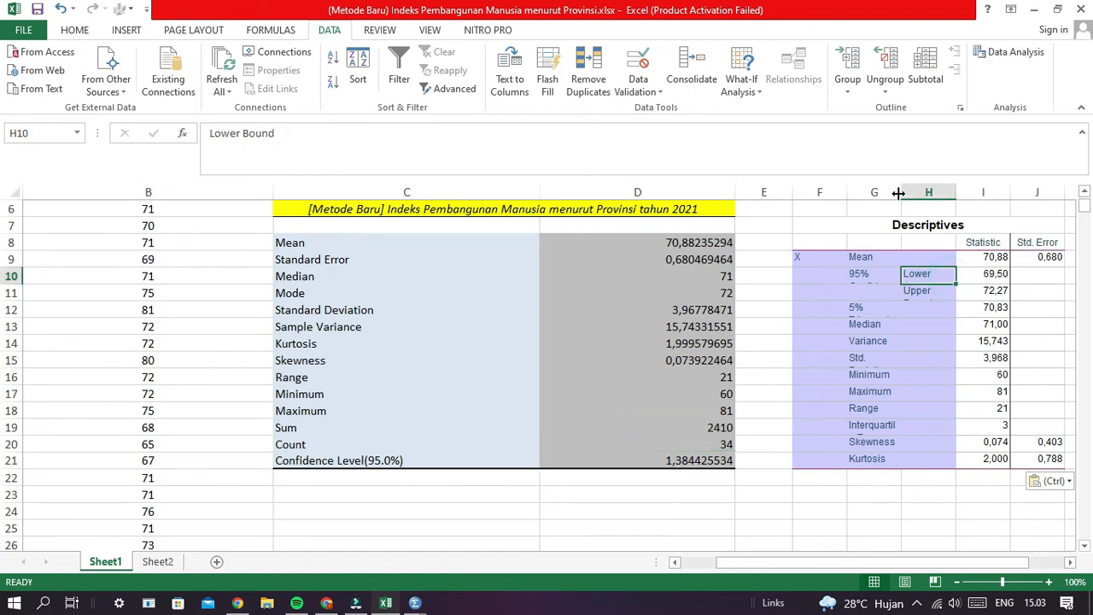
{"action": "left_click_drag", "start_coordinate": [902, 192], "coordinate": [922, 191]}
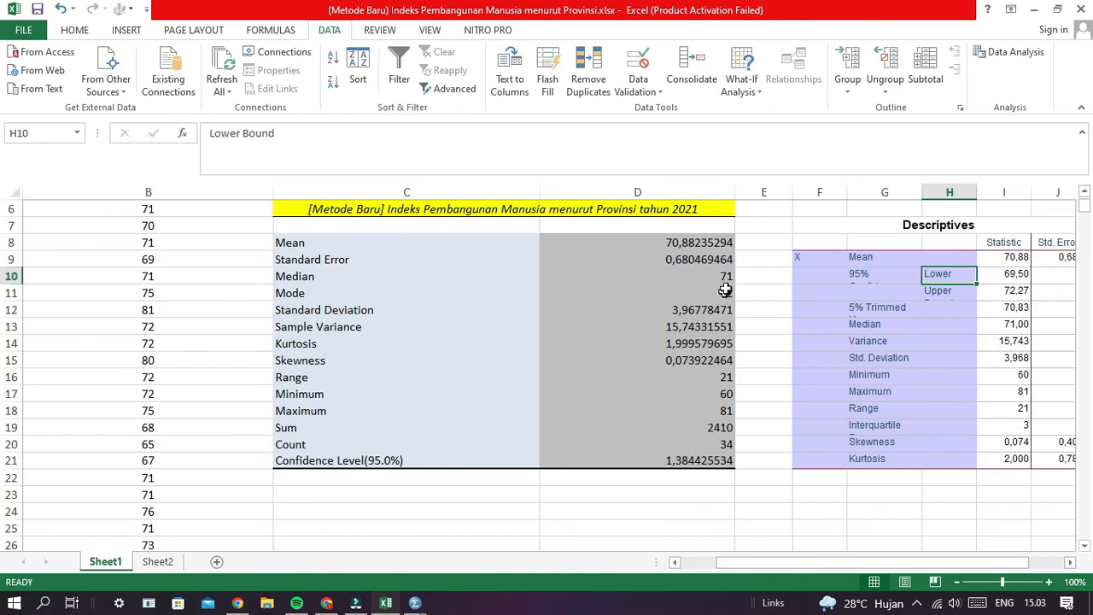
{"action": "left_click", "coordinate": [993, 294]}
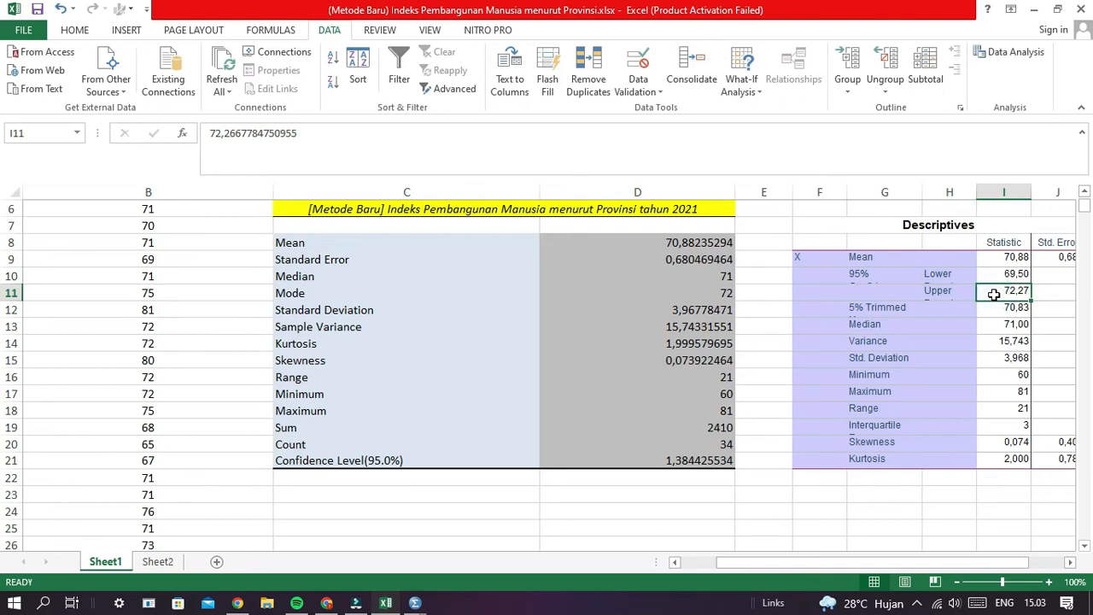
Switch to the SPSS output viewer and examine the Tests of Normality table and the histogram of X
{"action": "left_click", "coordinate": [415, 603]}
{"action": "left_click", "coordinate": [472, 563]}
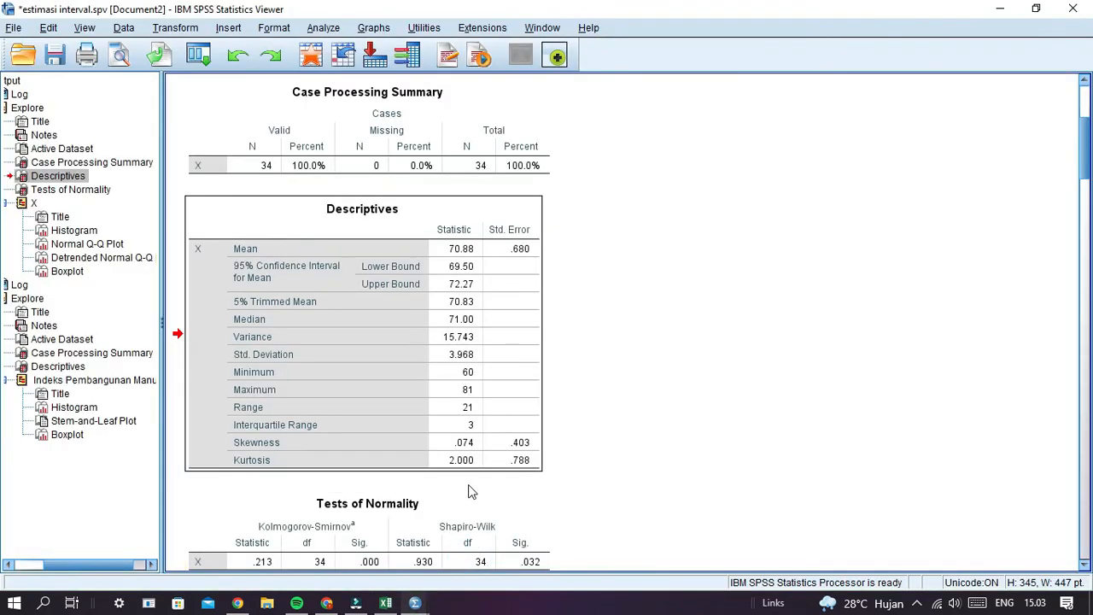
{"action": "scroll", "coordinate": [470, 504], "scroll_direction": "down", "scroll_amount": 3}
{"action": "left_click", "coordinate": [518, 391]}
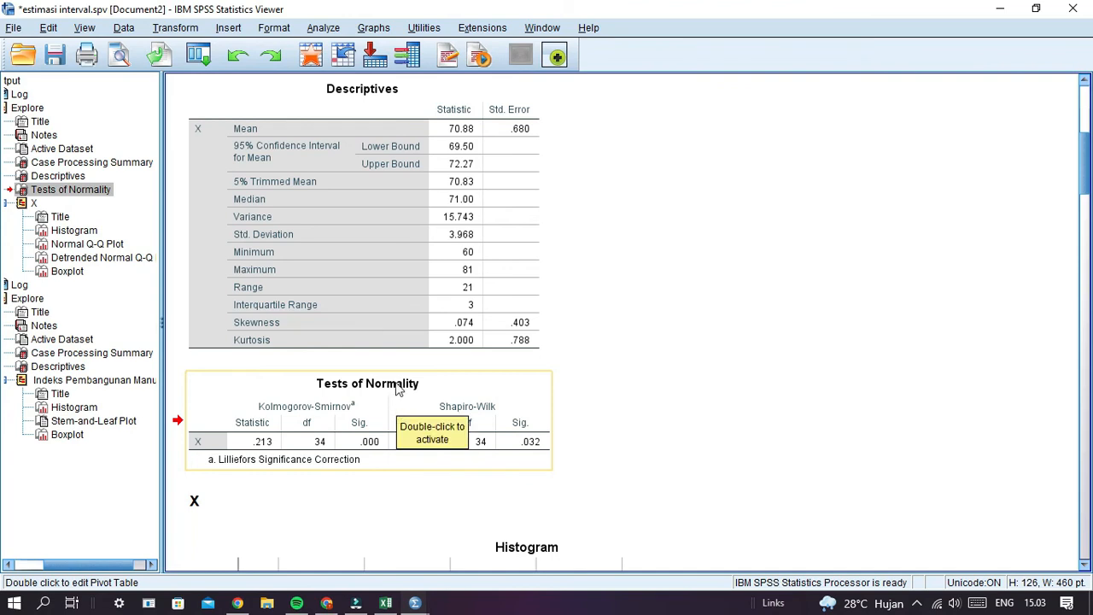
{"action": "left_click", "coordinate": [615, 503]}
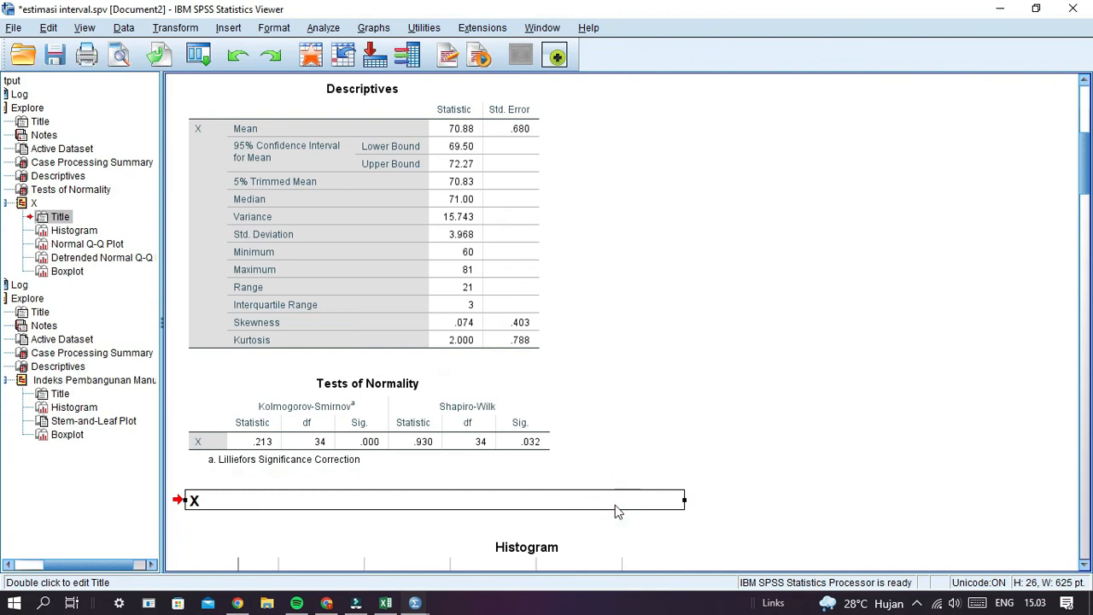
{"action": "scroll", "coordinate": [622, 513], "scroll_direction": "down", "scroll_amount": 6}
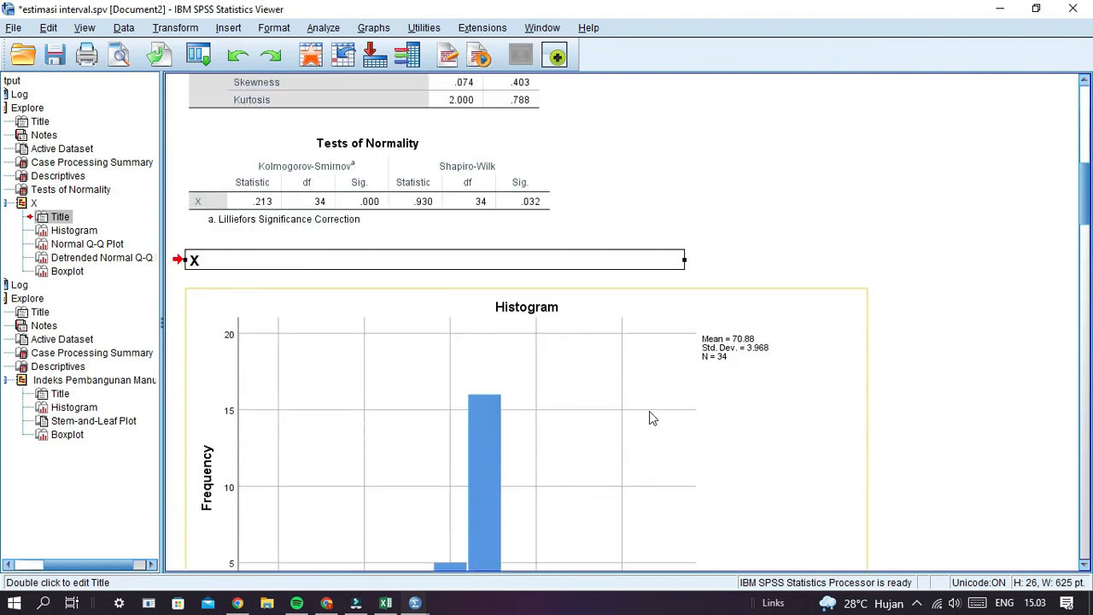
{"action": "scroll", "coordinate": [649, 410], "scroll_direction": "down", "scroll_amount": 3}
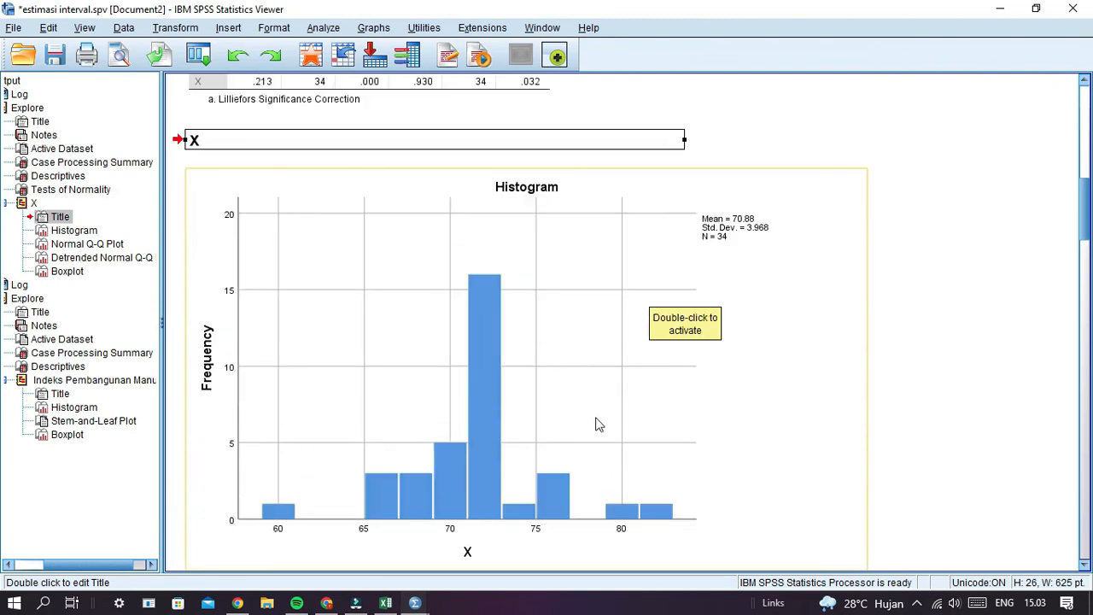
{"action": "left_click", "coordinate": [754, 222]}
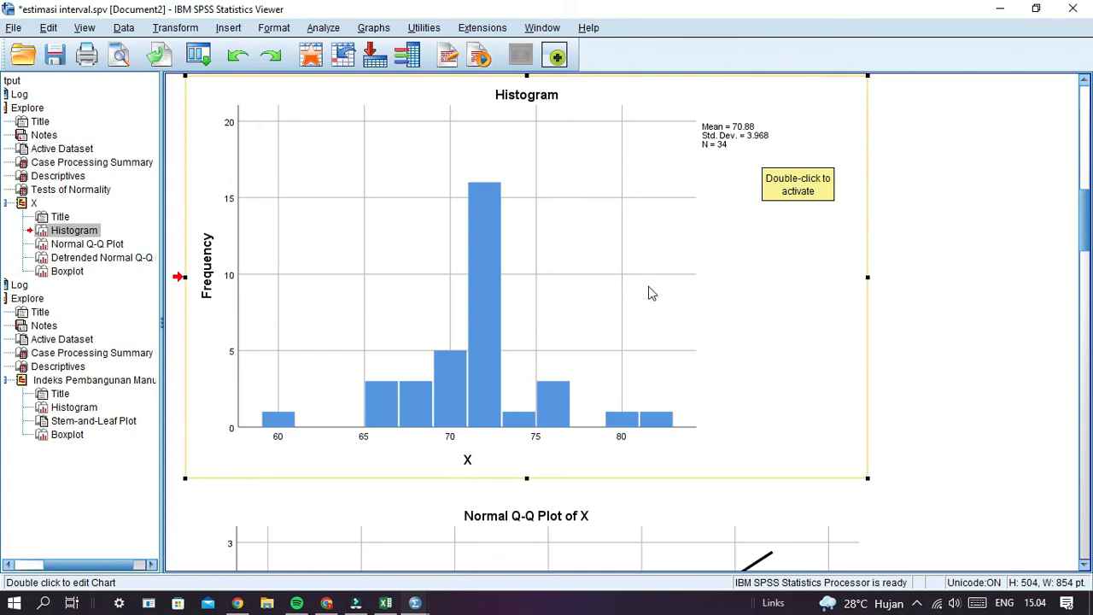
Examine the Normal Q-Q Plot, the Detrended Normal Q-Q Plot and the boxplot of X, including its outliers
{"action": "scroll", "coordinate": [649, 292], "scroll_direction": "down", "scroll_amount": 5}
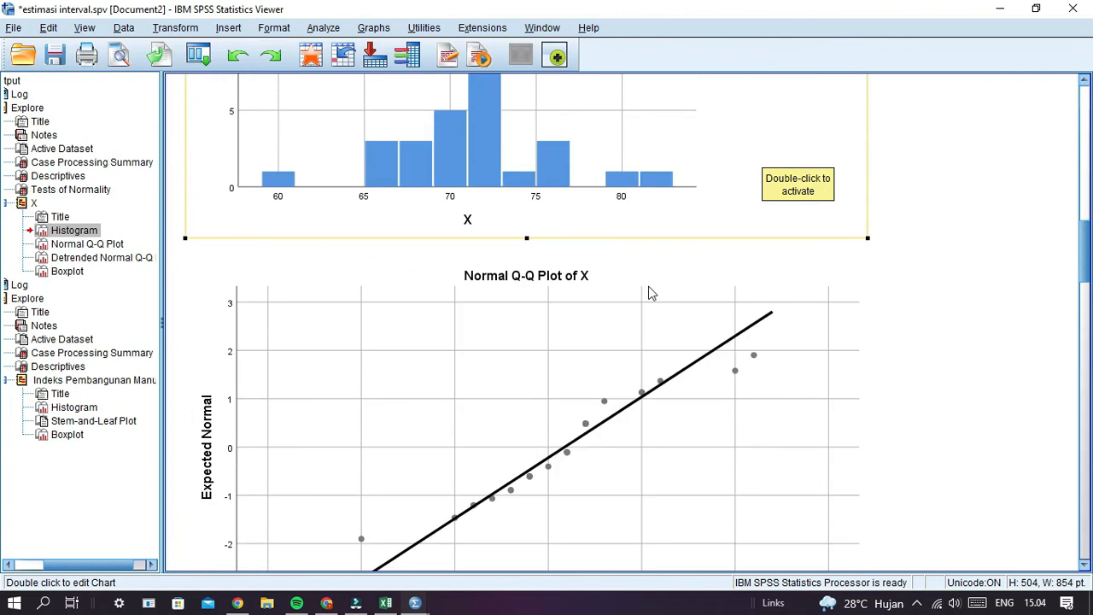
{"action": "scroll", "coordinate": [649, 293], "scroll_direction": "down", "scroll_amount": 3}
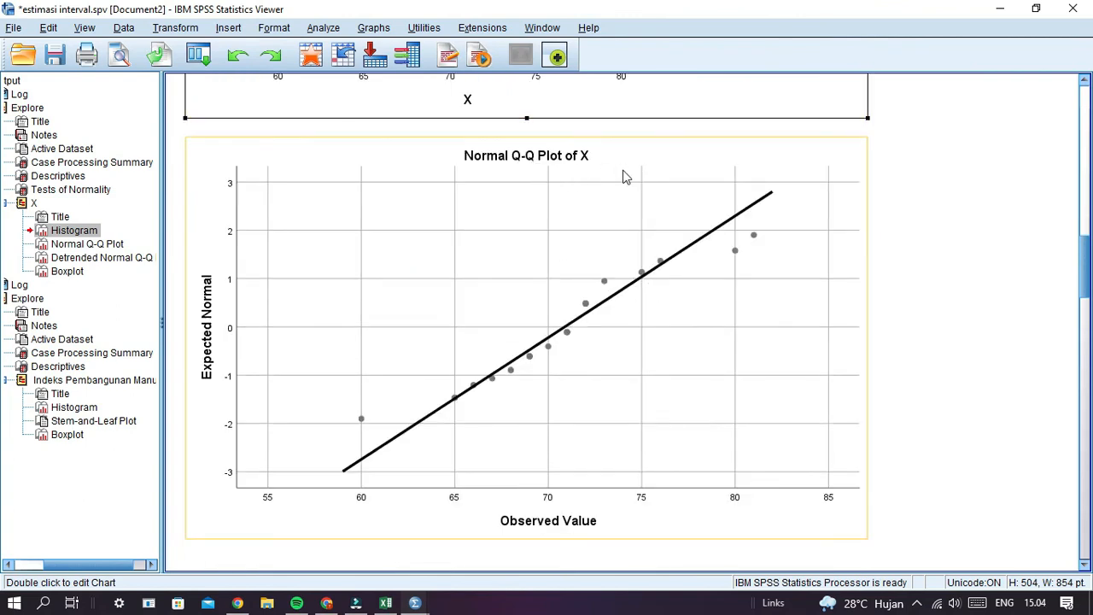
{"action": "scroll", "coordinate": [590, 308], "scroll_direction": "down", "scroll_amount": 3}
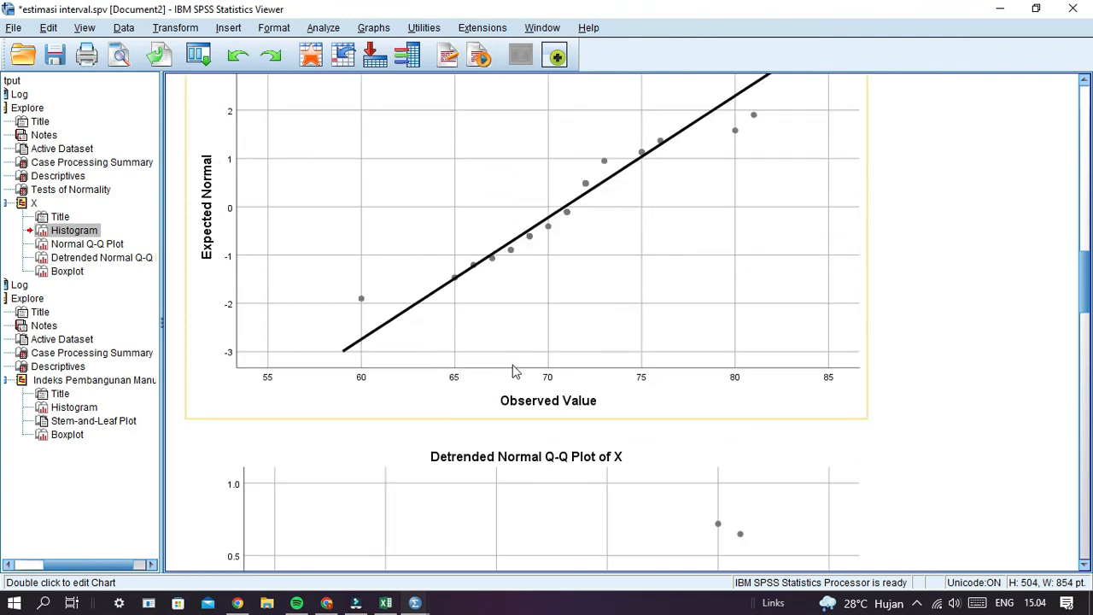
{"action": "scroll", "coordinate": [649, 392], "scroll_direction": "down", "scroll_amount": 3}
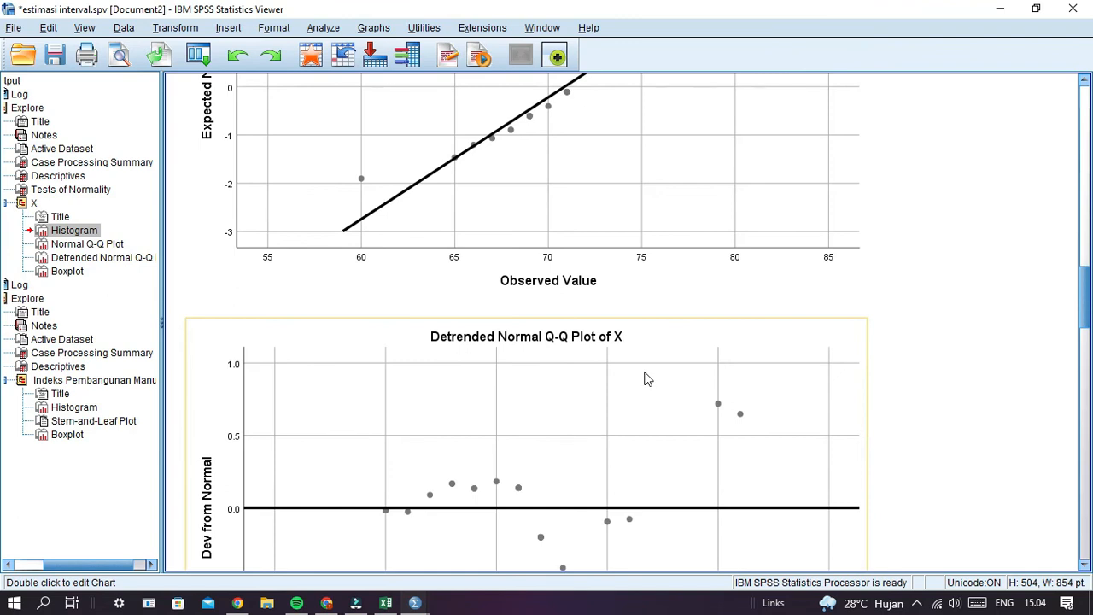
{"action": "scroll", "coordinate": [646, 379], "scroll_direction": "down", "scroll_amount": 3}
{"action": "scroll", "coordinate": [647, 379], "scroll_direction": "down", "scroll_amount": 3}
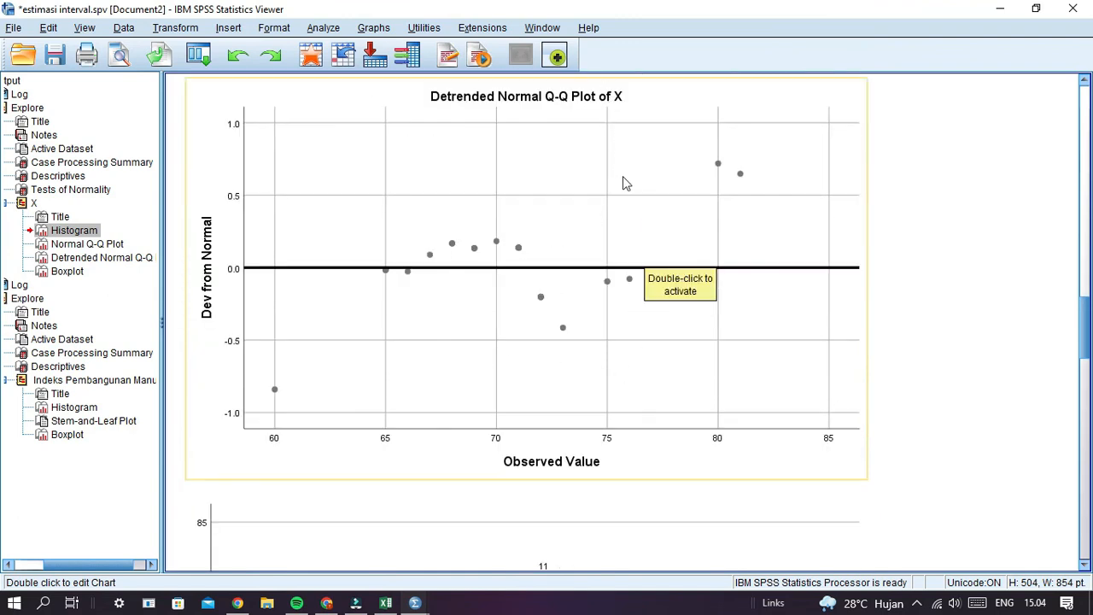
{"action": "scroll", "coordinate": [629, 292], "scroll_direction": "down", "scroll_amount": 6}
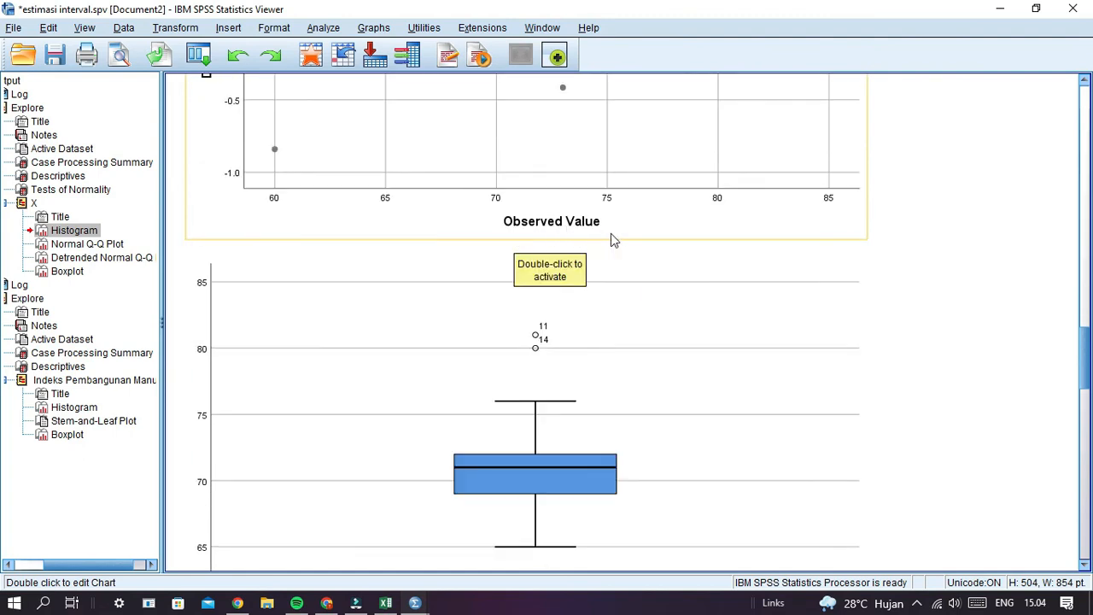
{"action": "scroll", "coordinate": [636, 296], "scroll_direction": "down", "scroll_amount": 6}
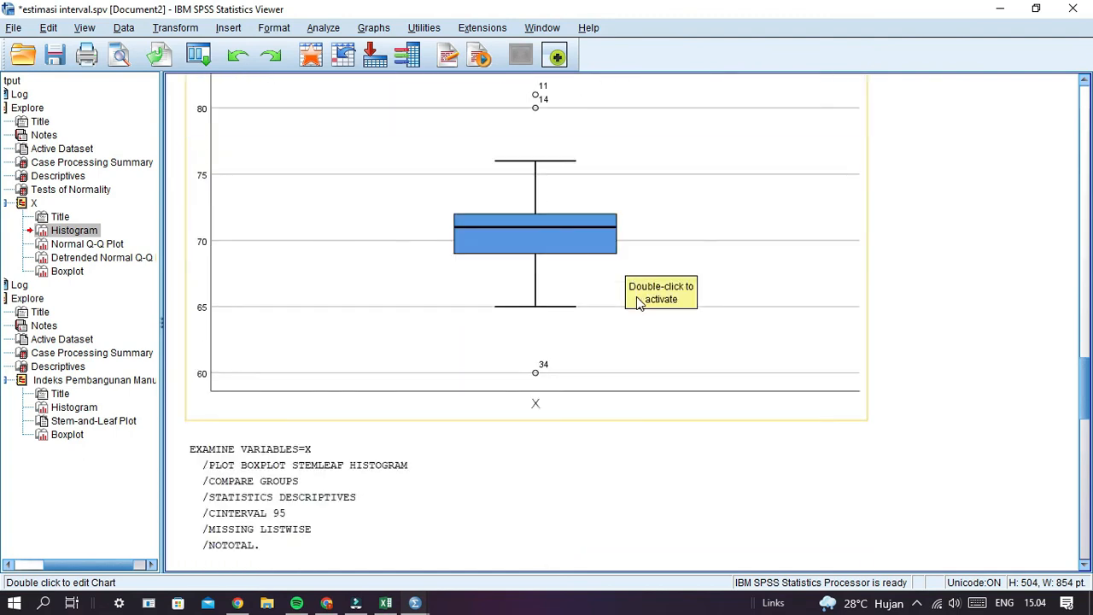
{"action": "scroll", "coordinate": [639, 297], "scroll_direction": "up", "scroll_amount": 3}
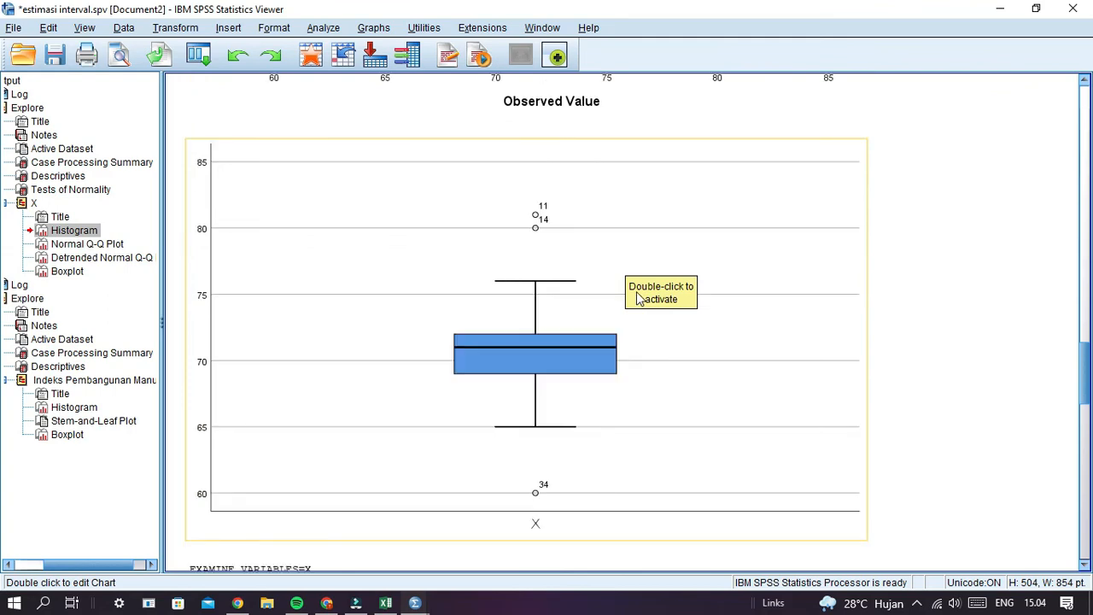
{"action": "scroll", "coordinate": [620, 283], "scroll_direction": "up", "scroll_amount": 3}
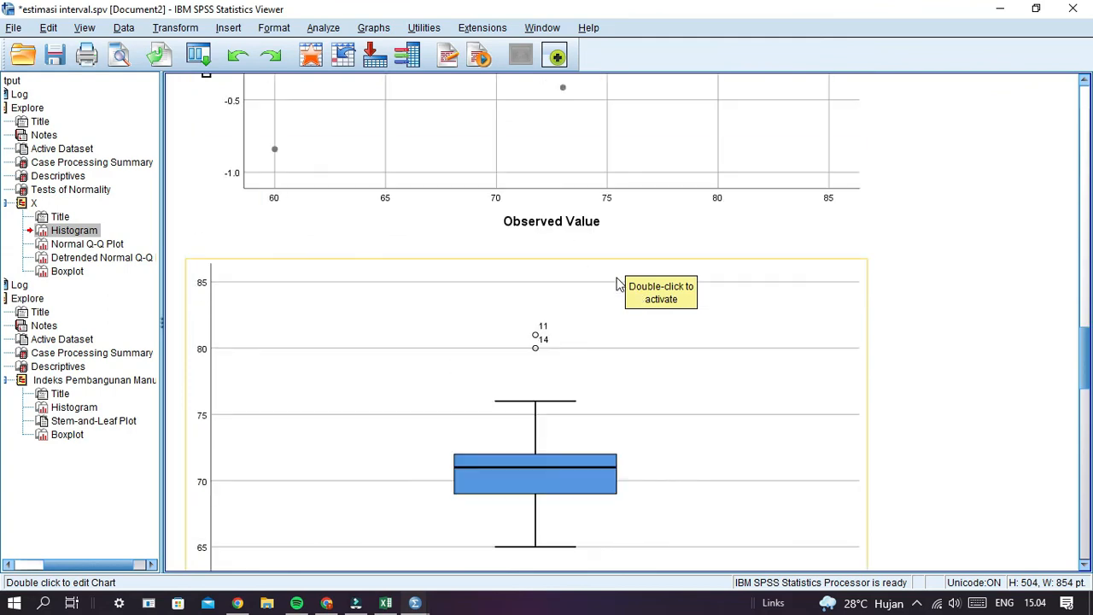
{"action": "scroll", "coordinate": [620, 283], "scroll_direction": "up", "scroll_amount": 18}
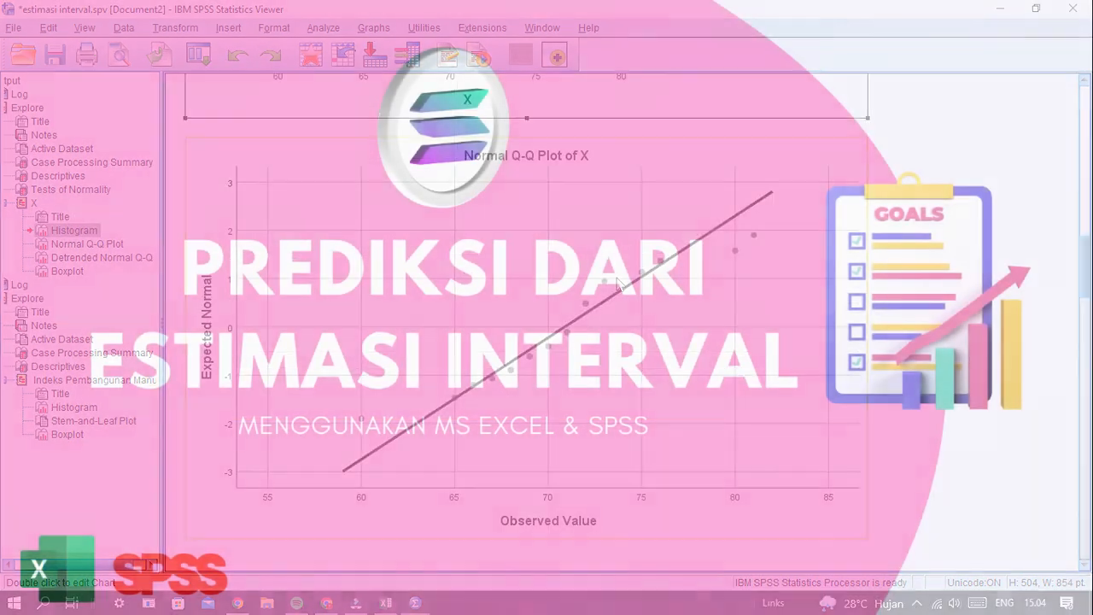